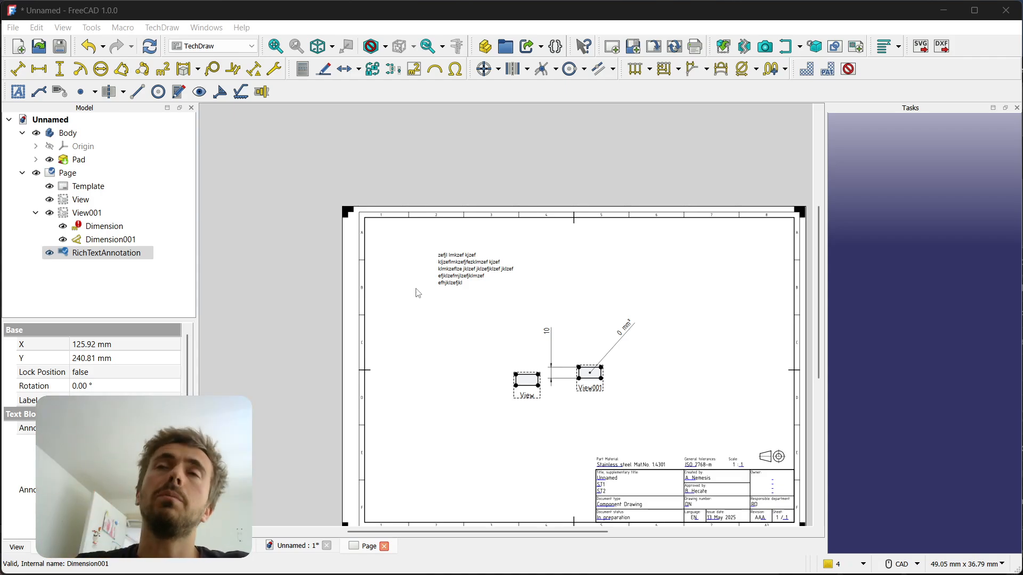
Add a plain text annotation to the page and place it above View001, beside the existing rich text block
scroll(513, 271, up, 3)
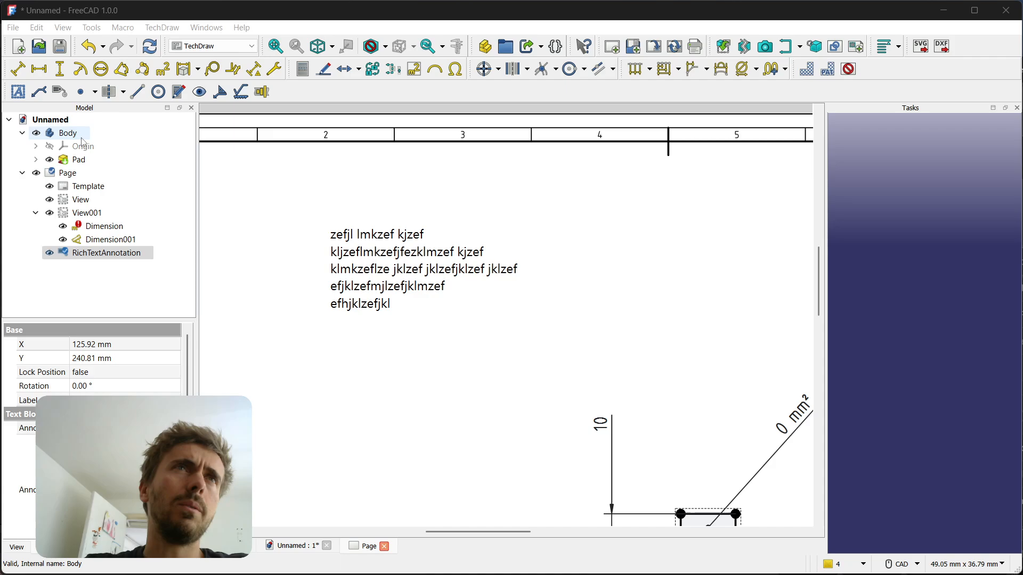
click(286, 218)
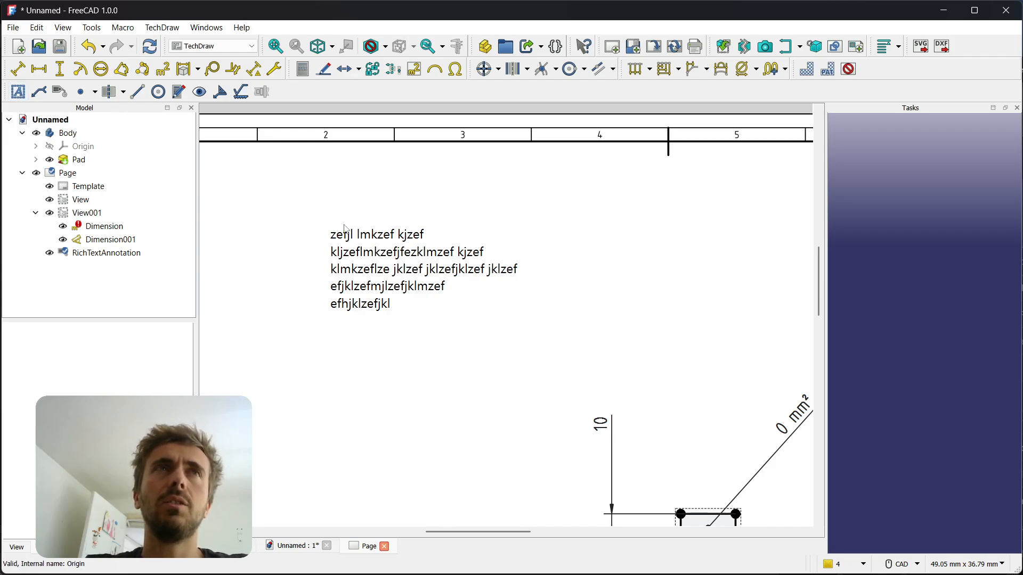
scroll(311, 189, down, 2)
click(19, 96)
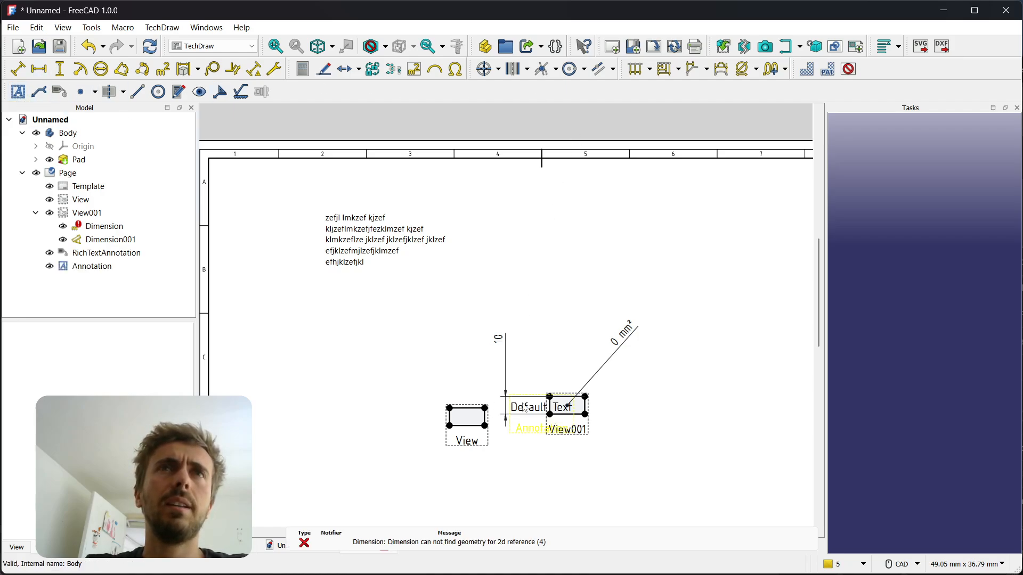
drag(527, 429, 524, 264)
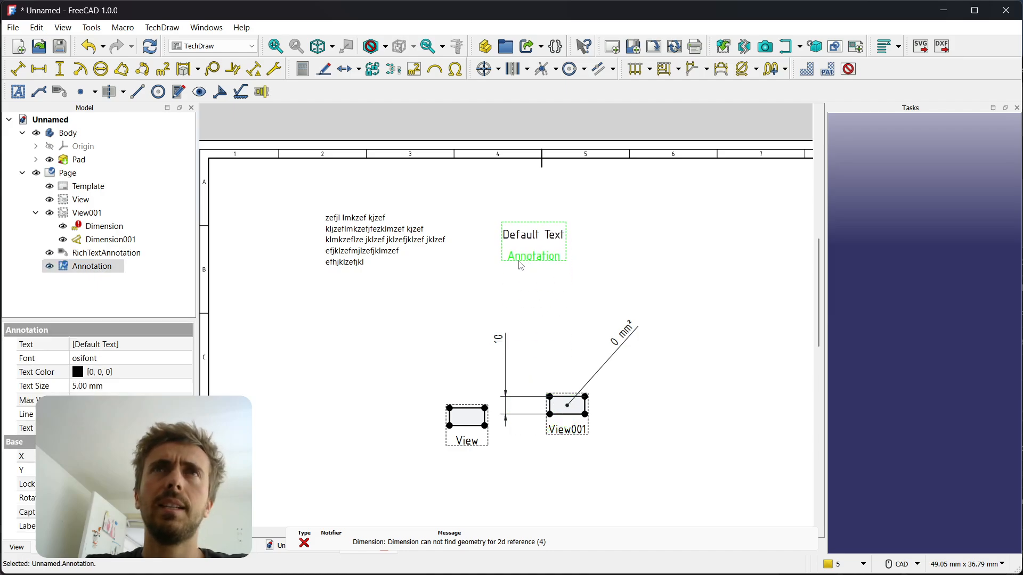
Toggle the page's view frames off and back on
click(512, 310)
right_click(546, 282)
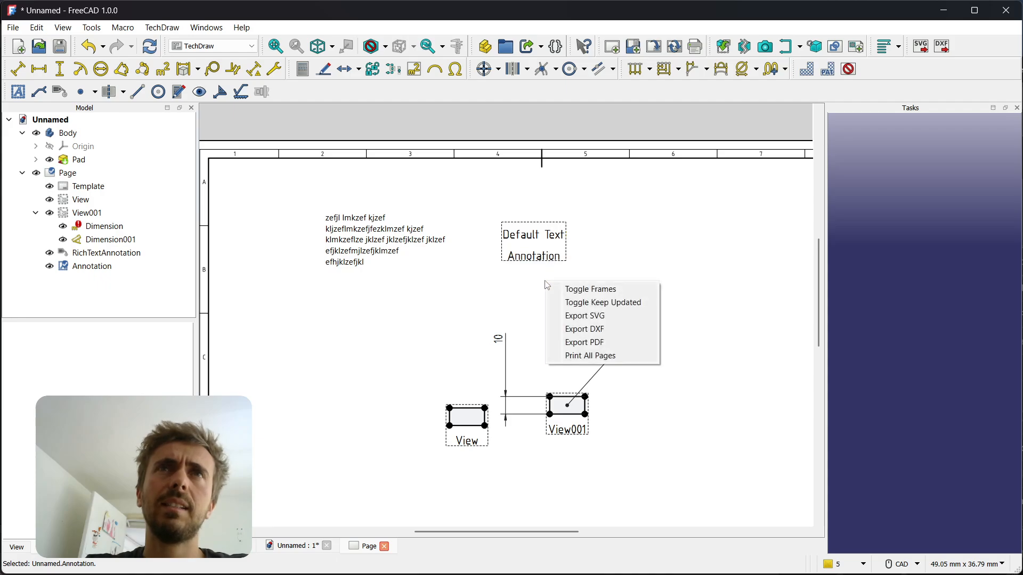
click(625, 244)
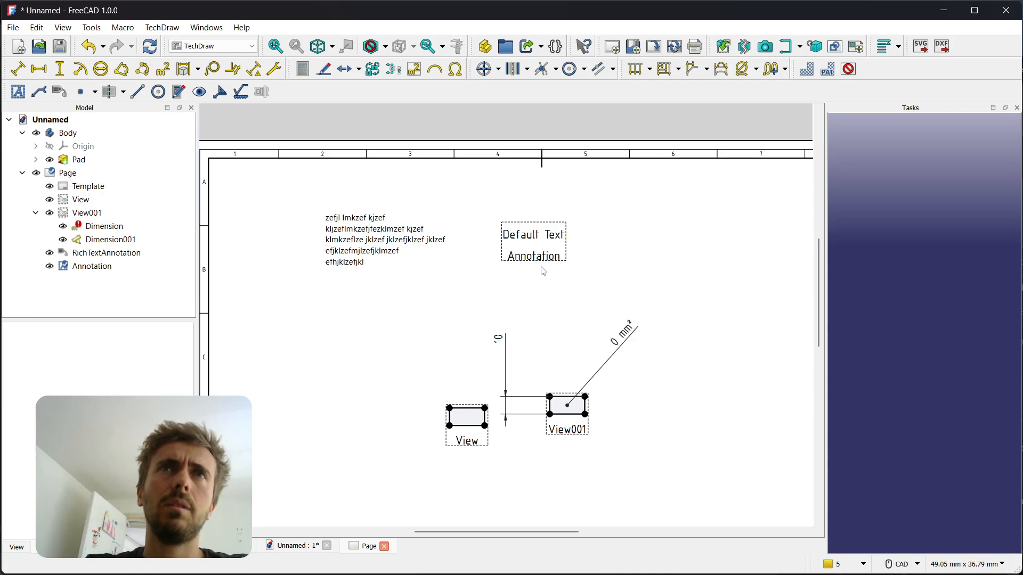
right_click(544, 298)
click(566, 301)
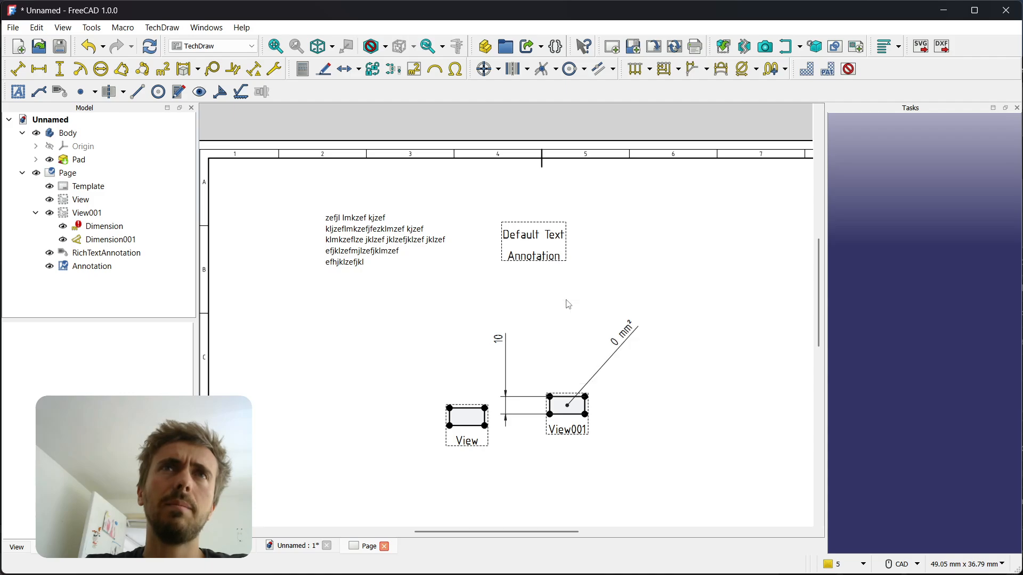
right_click(568, 304)
click(598, 313)
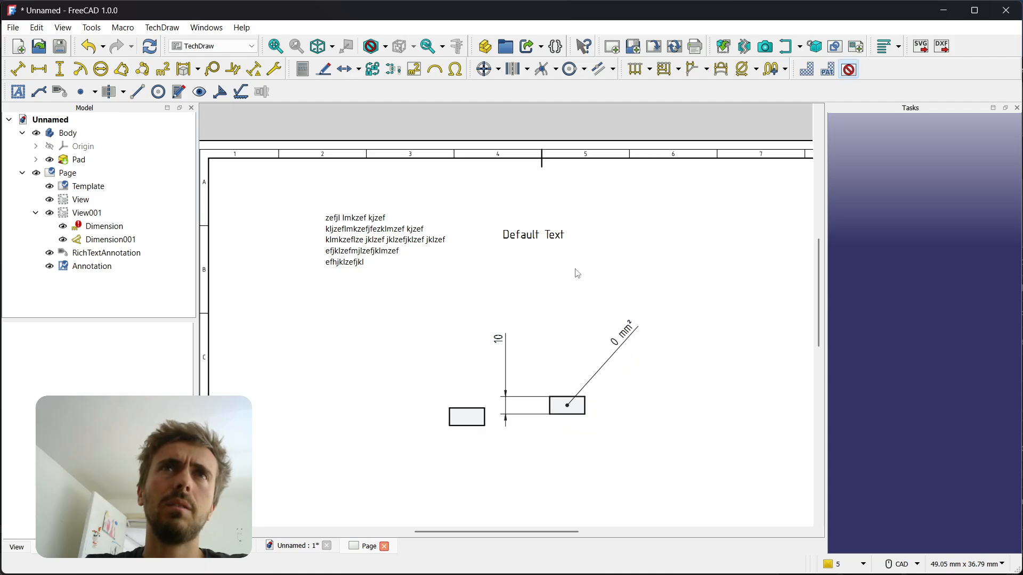
right_click(543, 290)
click(560, 292)
Try replacing the annotation's "Default Text" line with "gerazg" in the annotation text editor
double_click(544, 238)
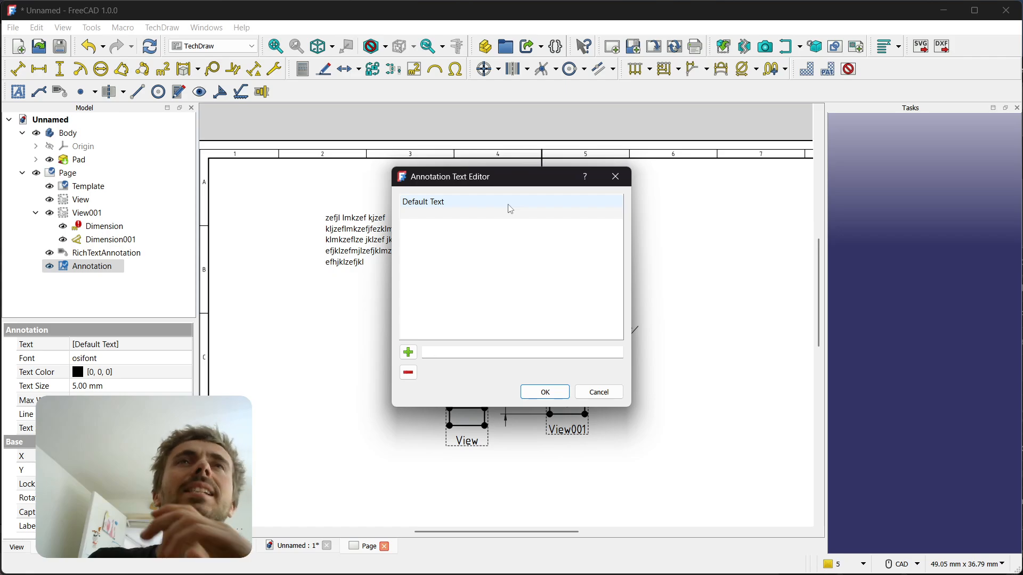
click(485, 213)
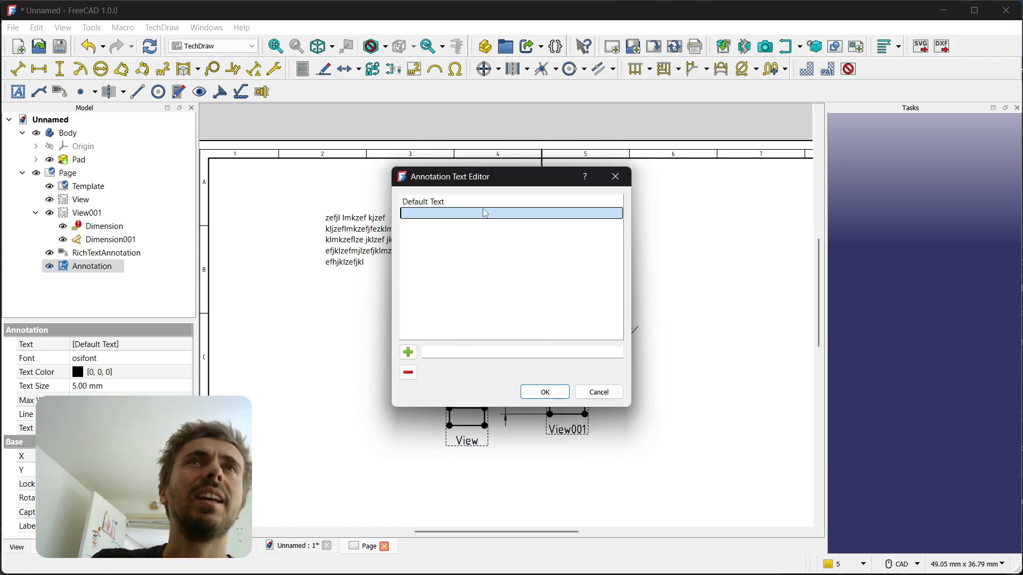
click(450, 350)
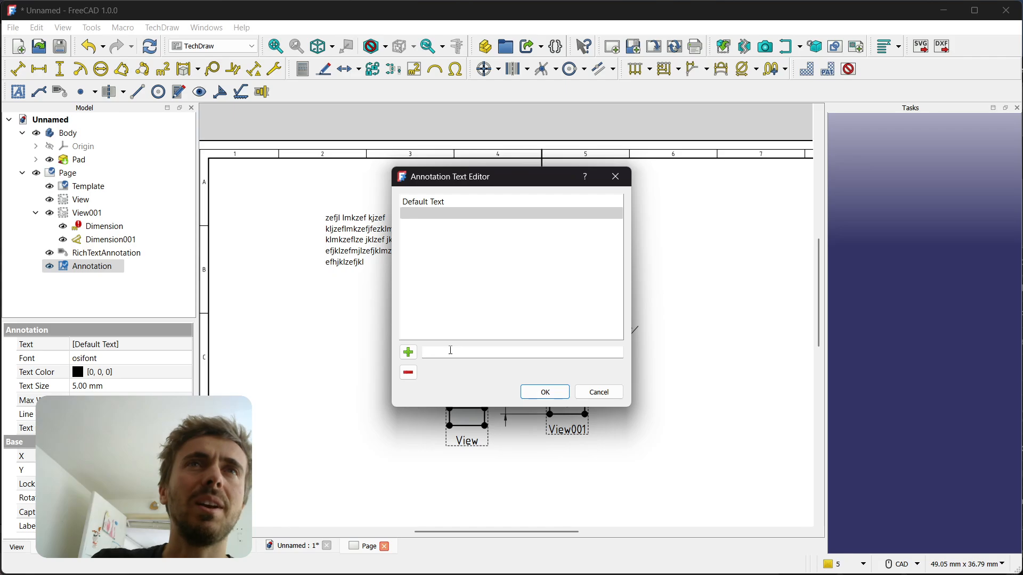
text(gerazg)
click(408, 352)
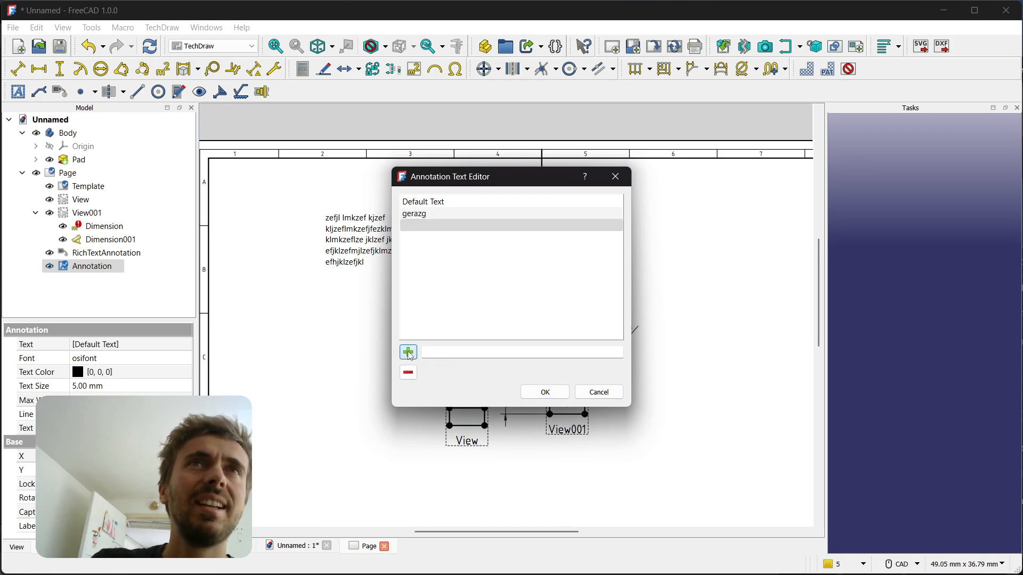
click(463, 203)
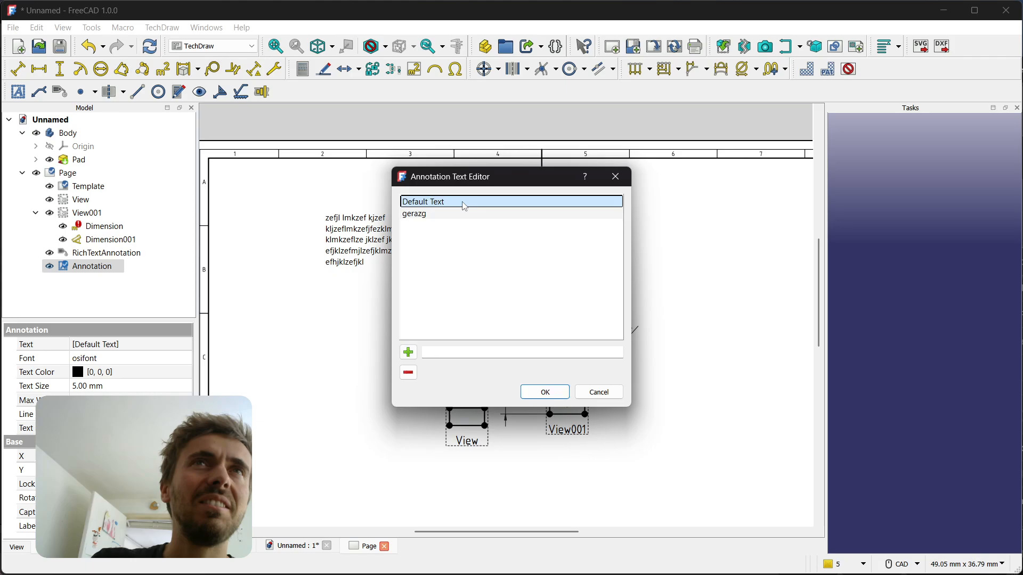
click(408, 372)
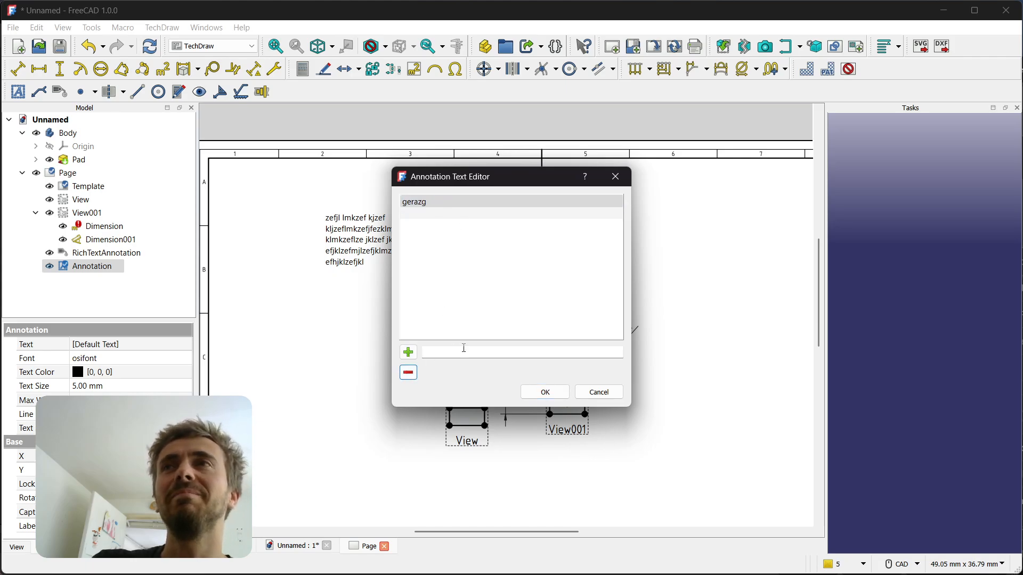
mouse_move(537, 177)
mouse_down()
mouse_move(562, 206)
mouse_move(517, 197)
mouse_move(439, 224)
mouse_move(457, 244)
mouse_up()
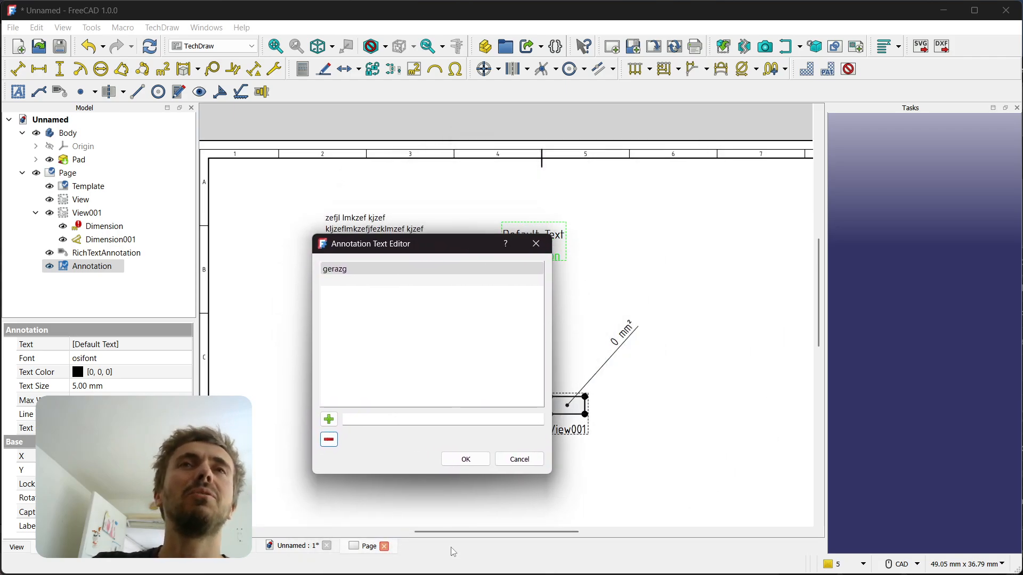
click(520, 460)
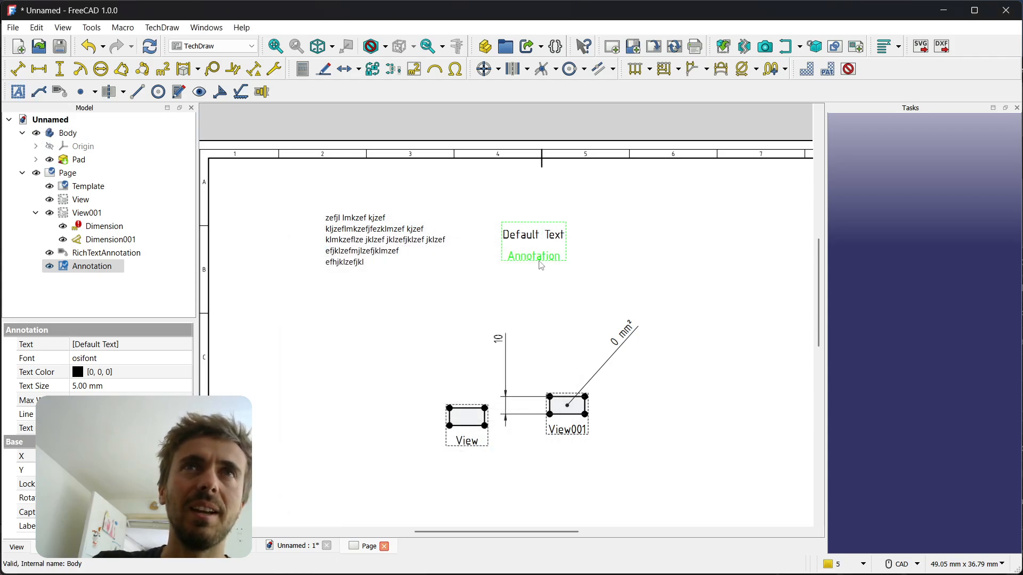
Move the Default Text annotation farther right on the page, beneath column 6 of the sheet border
drag(539, 264, 709, 277)
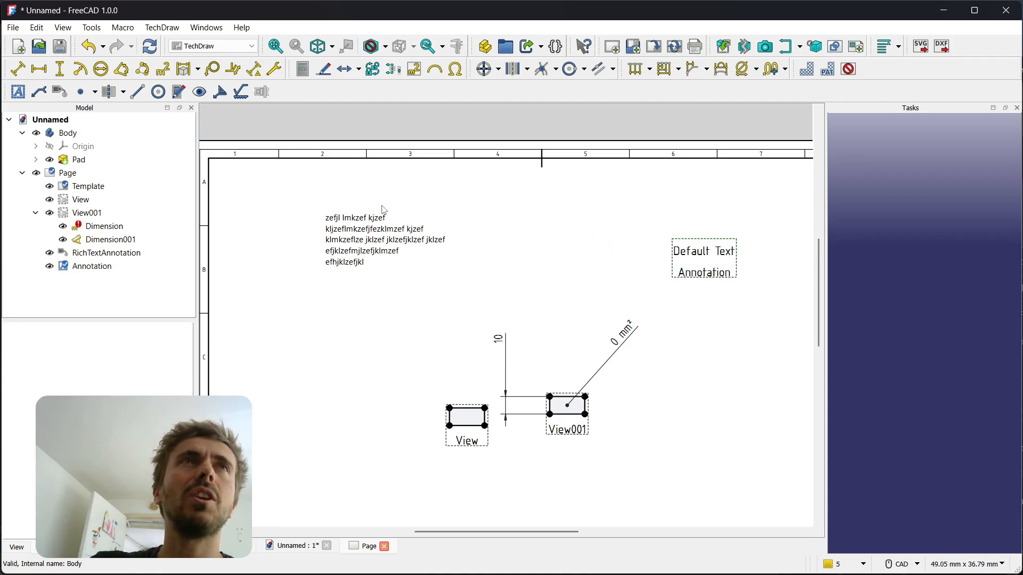
Start a new rich text annotation and enter "Some text here" as its text
click(60, 92)
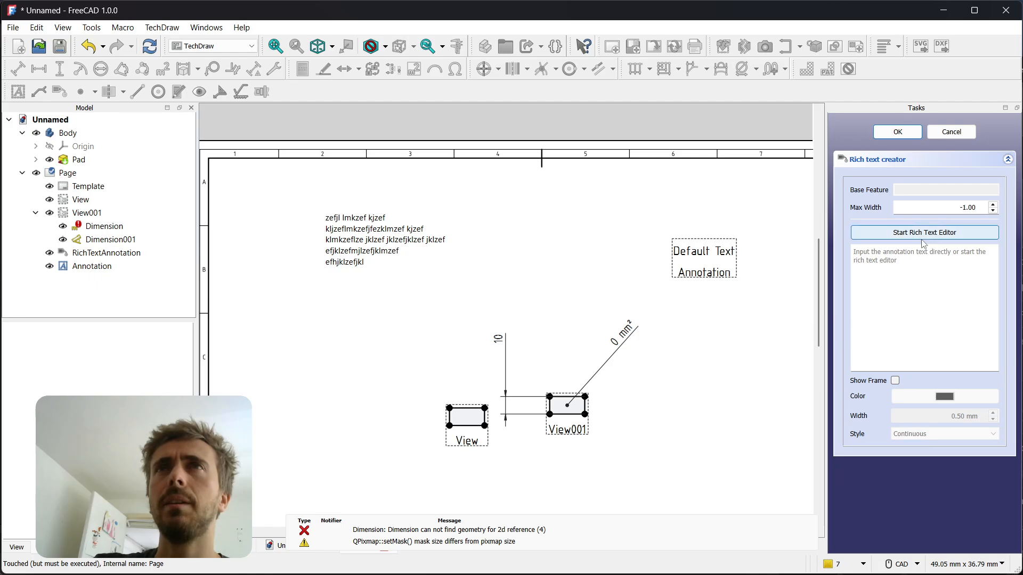
click(941, 261)
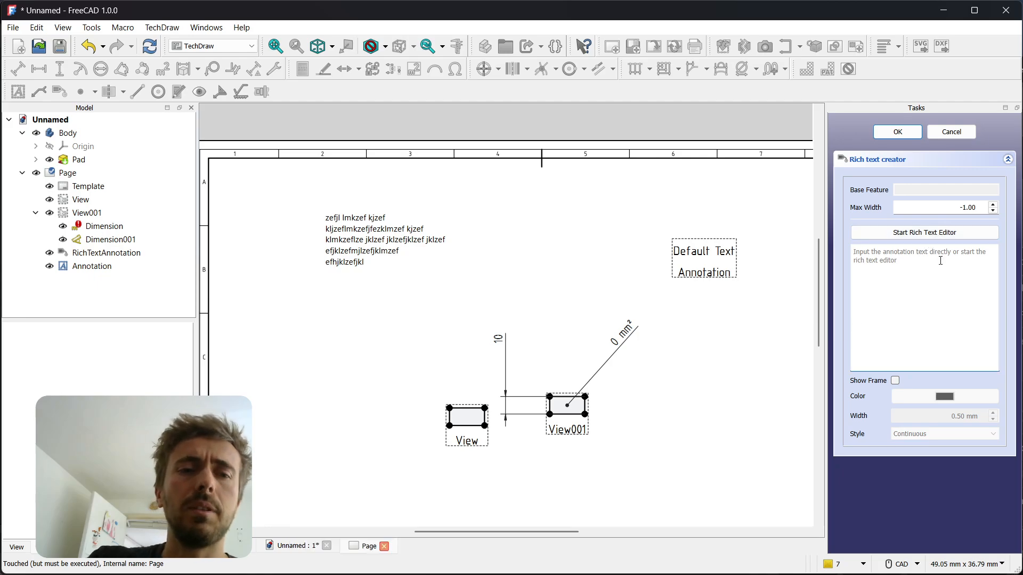
text(Some text here)
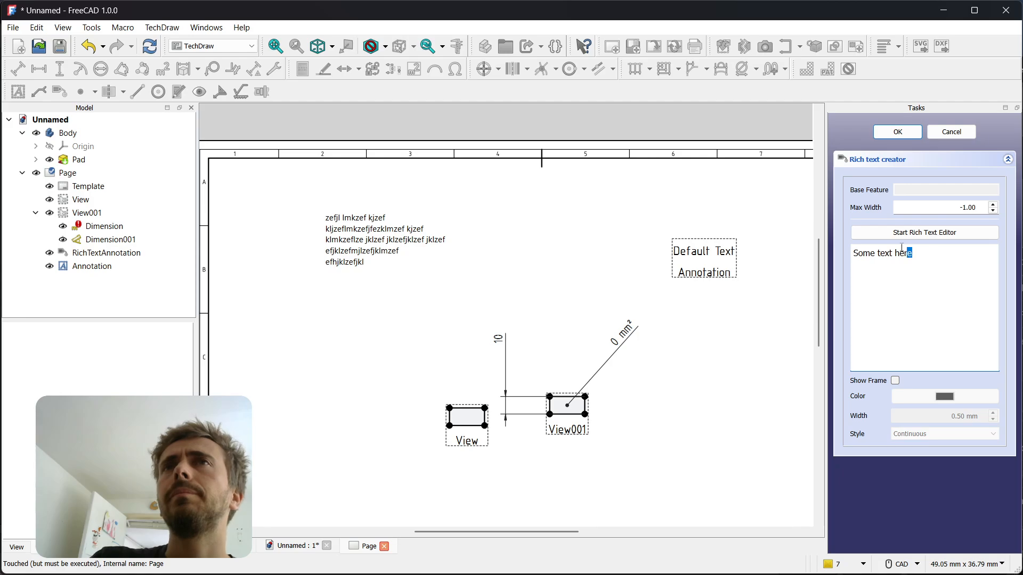
Repeat "Some text here" so it appears six times in the first paragraph, once in the second and three times in the third, separated by blank lines
drag(902, 249, 851, 253)
key(ctrl+c)
key(ctrl+v)
key(ctrl+v)
key(ctrl+v)
key(ctrl+v)
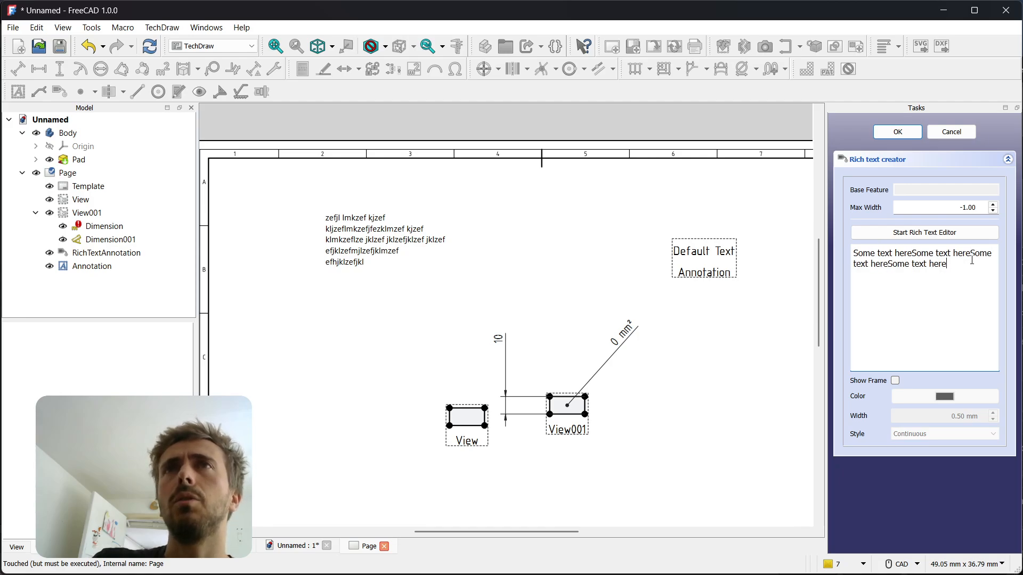
key(ctrl+v)
key(ctrl+v)
key(ctrl+v)
key(Return)
key(Return)
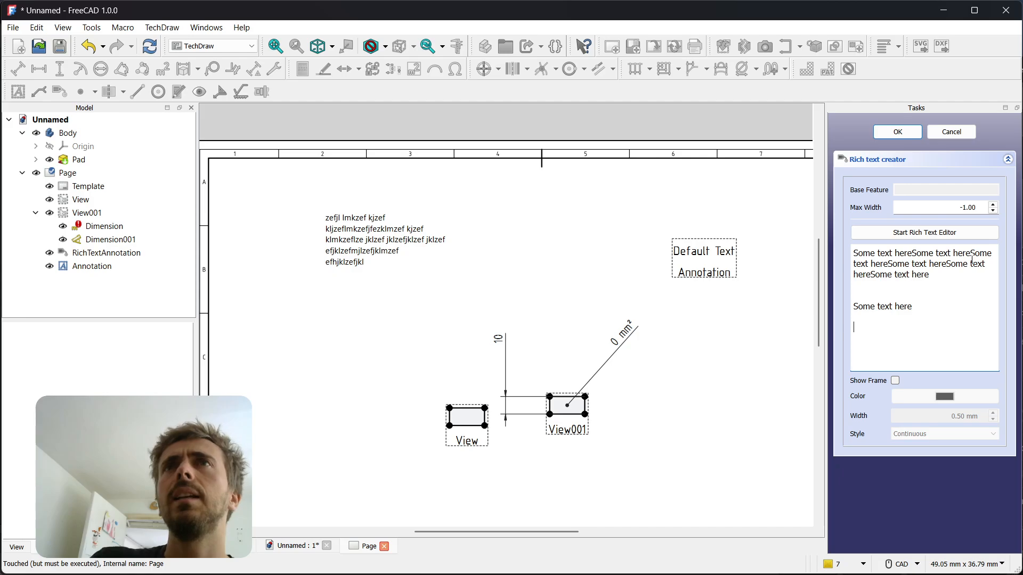
key(ctrl+v)
key(ctrl+v)
key(ctrl+v)
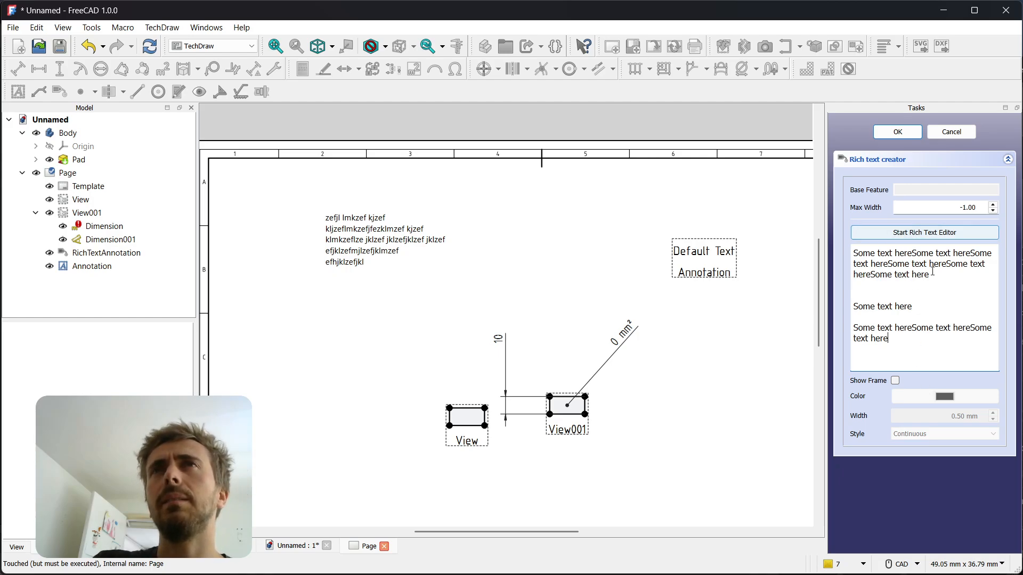
In the rich text editor, set the "eSome text" portion of the first line to font size 14
click(923, 234)
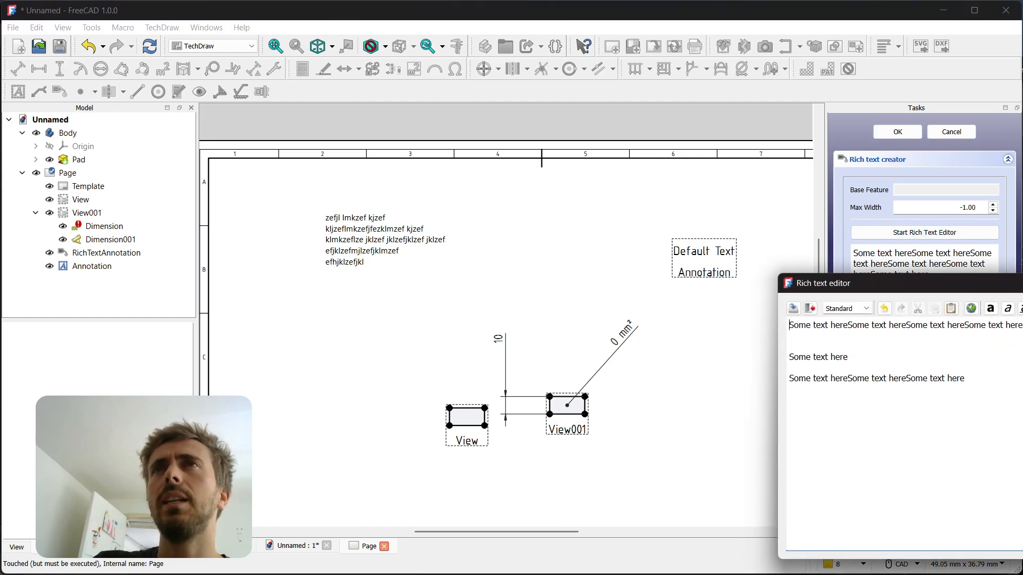
drag(1022, 291, 628, 202)
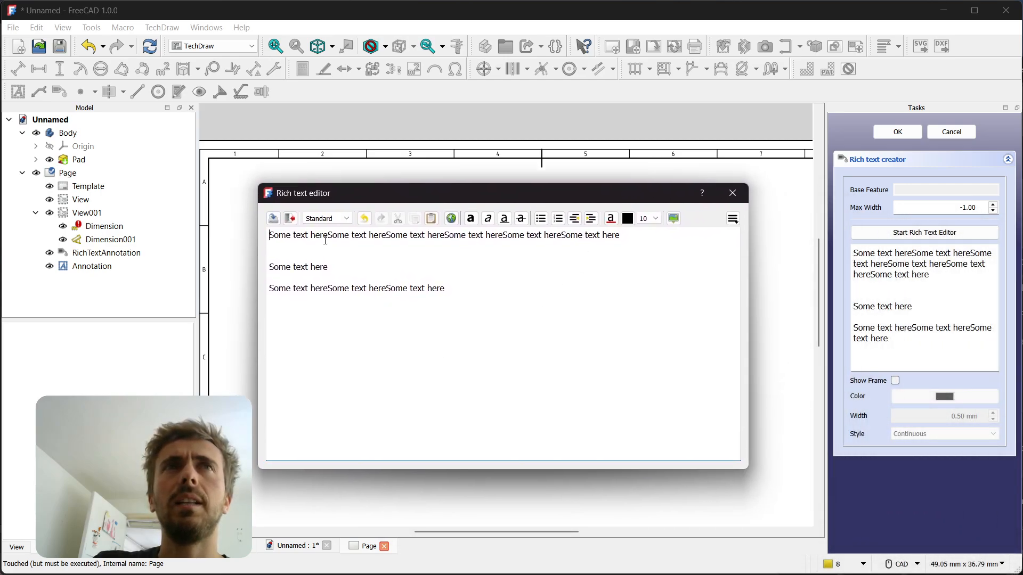
drag(325, 241, 372, 241)
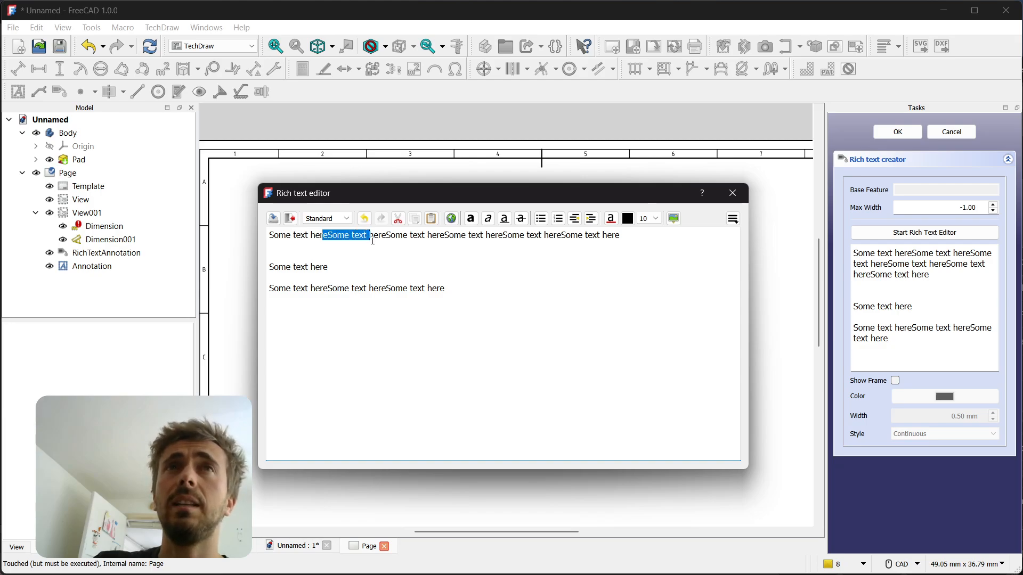
click(656, 219)
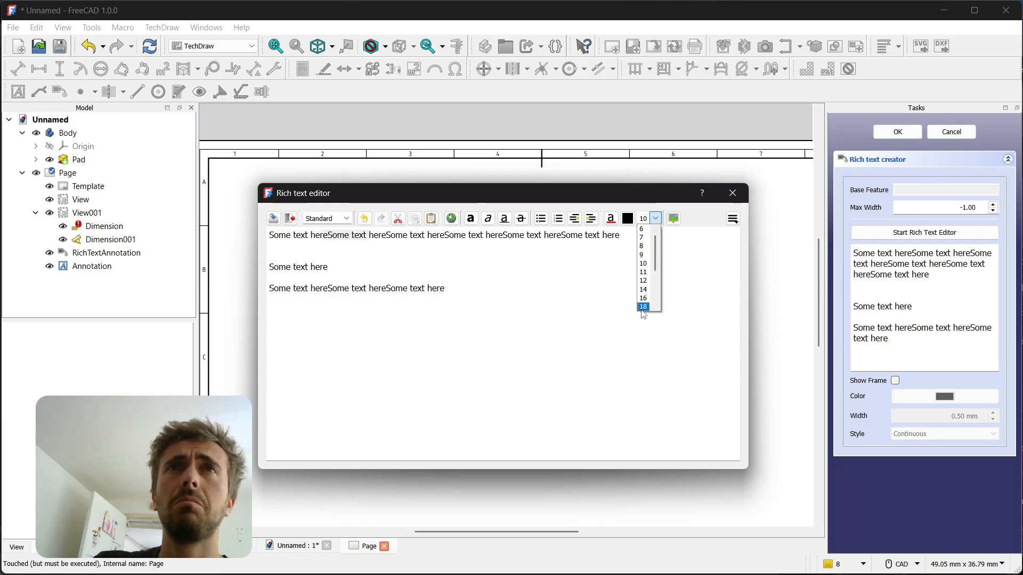
click(643, 289)
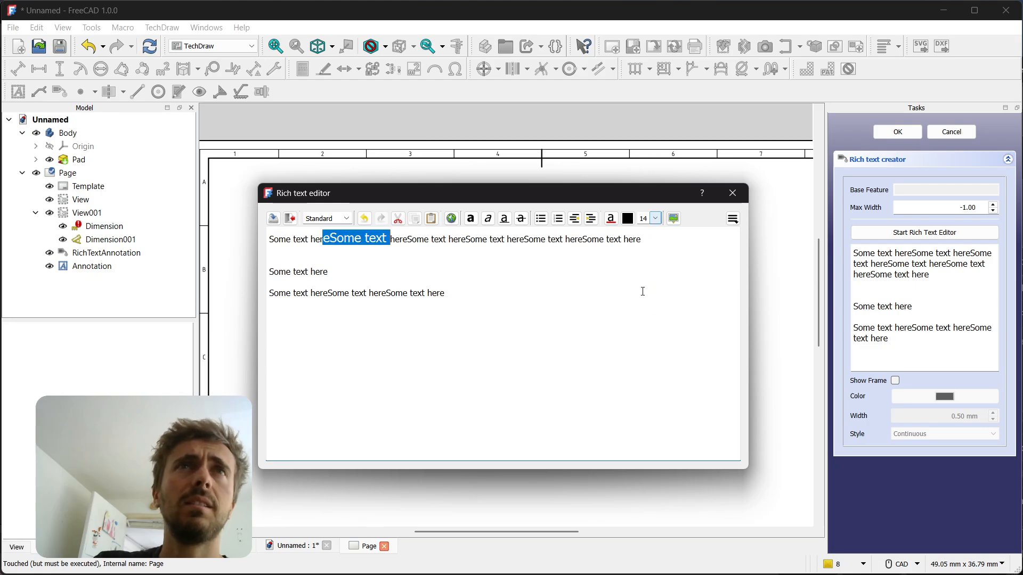
click(606, 276)
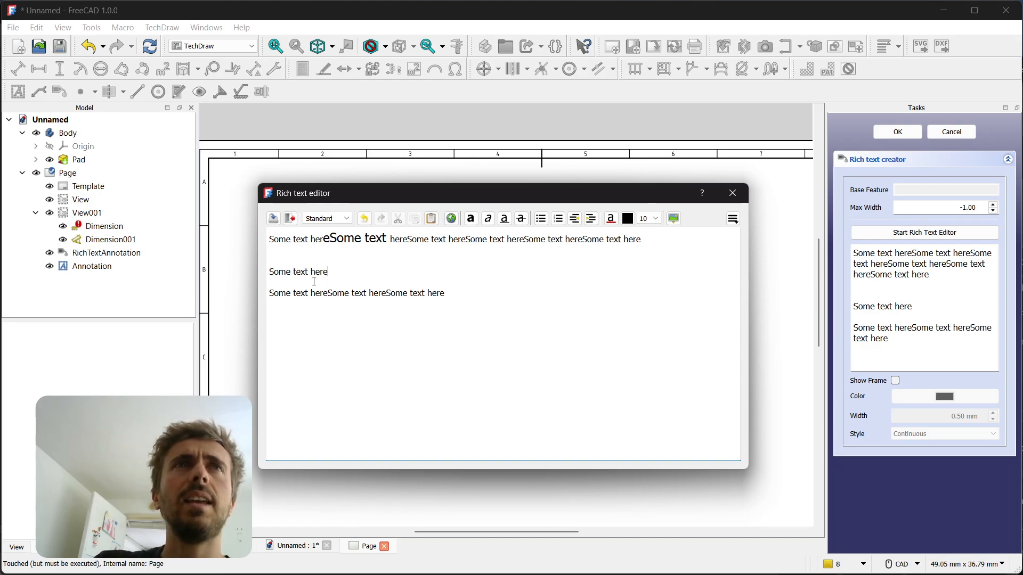
Add the line "fgeezfzezefzeffze" below the first line of the rich text and save the changes
click(315, 254)
text(fgeezfzezefzeffze)
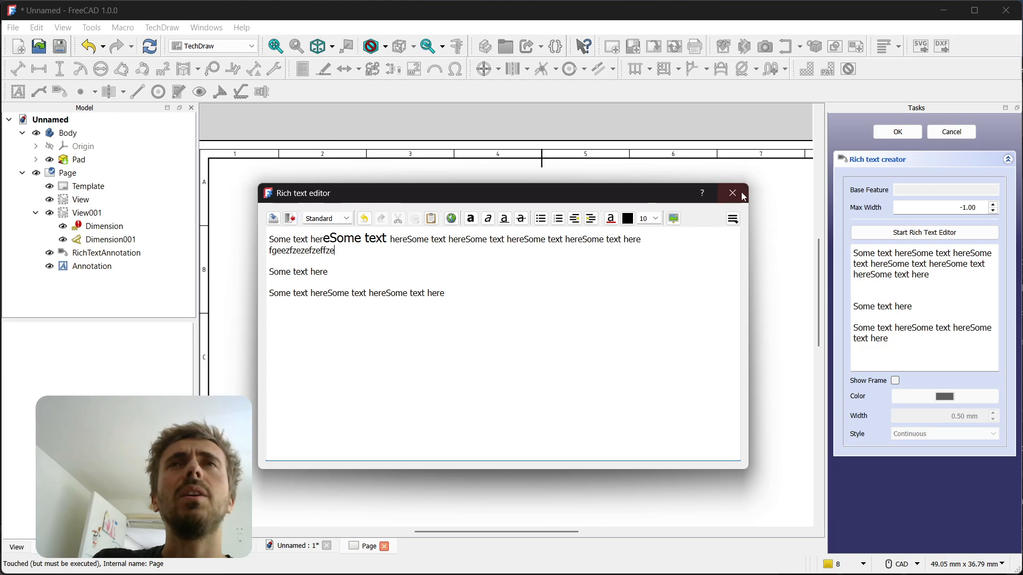
click(274, 219)
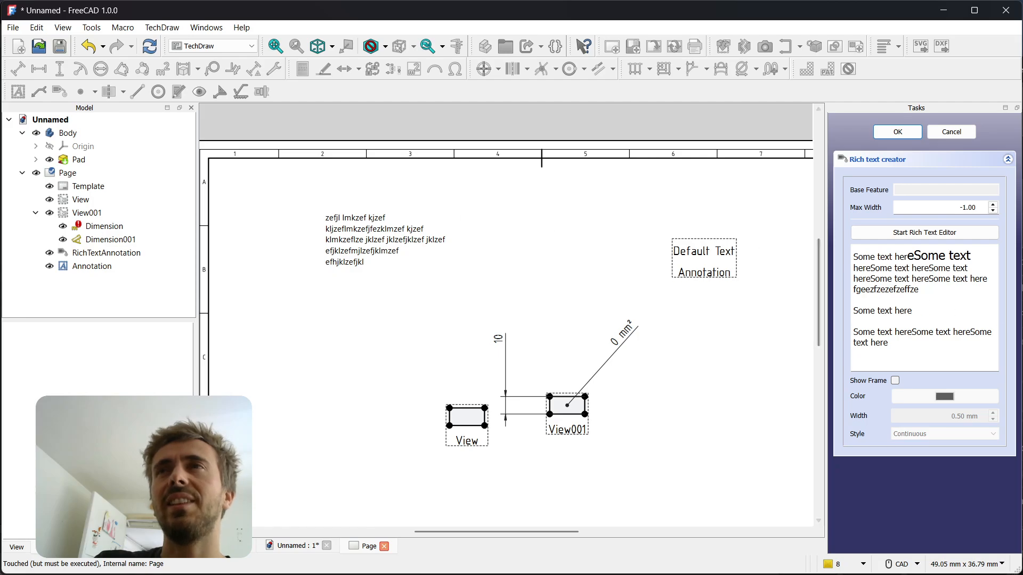
Turn on the frame for the new rich text annotation
click(977, 258)
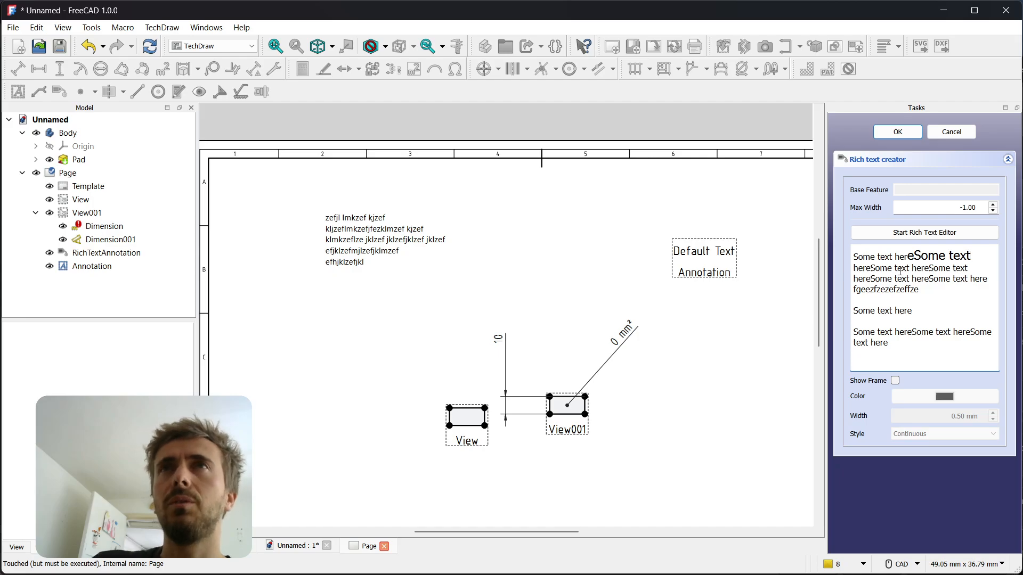
click(895, 381)
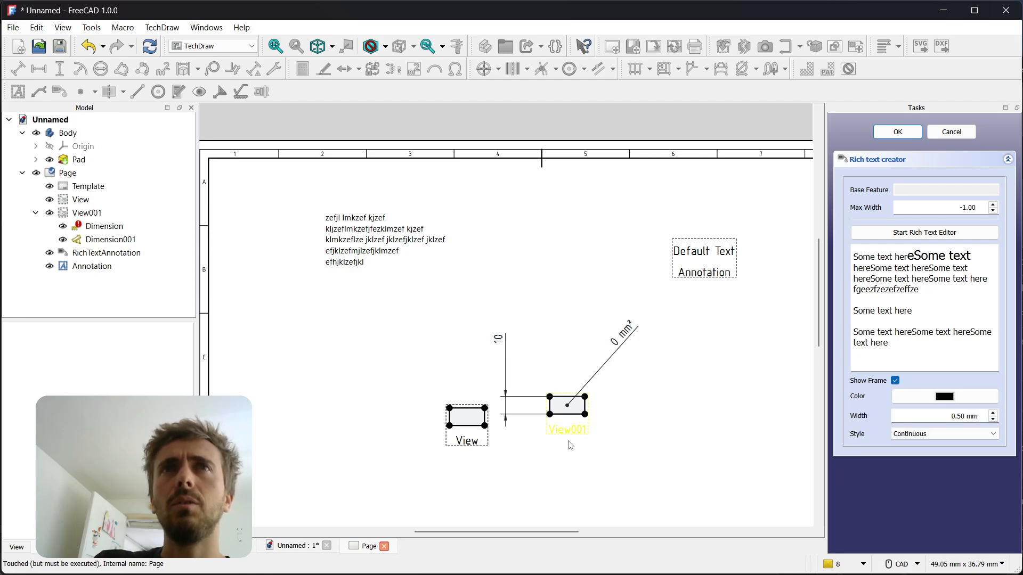
Move View001 to the right and View to the left to free the middle of the page
drag(585, 426, 762, 448)
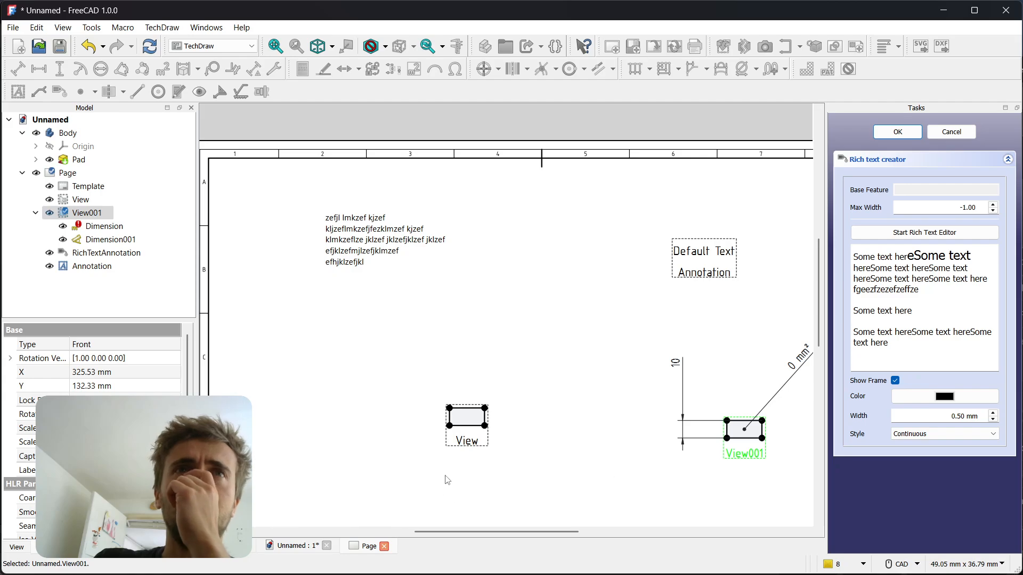
drag(467, 426, 338, 424)
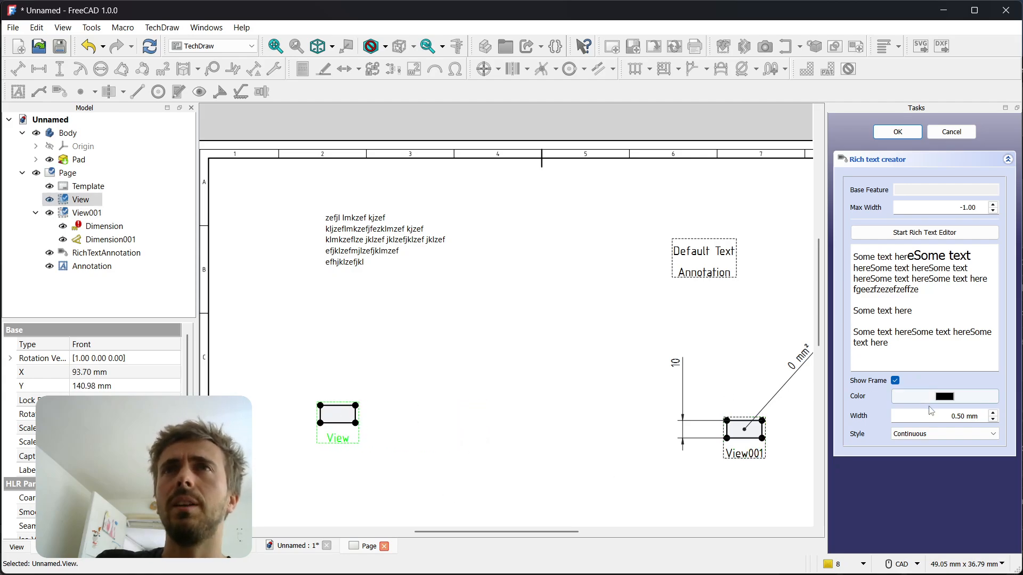
Turn off the frame for the new rich text annotation and accept the annotation
click(956, 416)
click(927, 258)
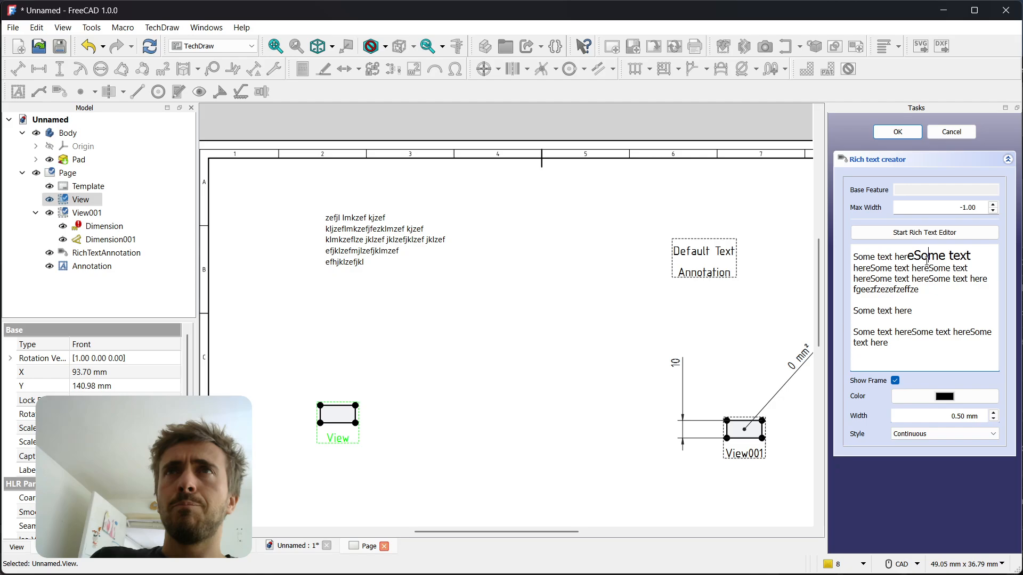
click(895, 381)
click(897, 131)
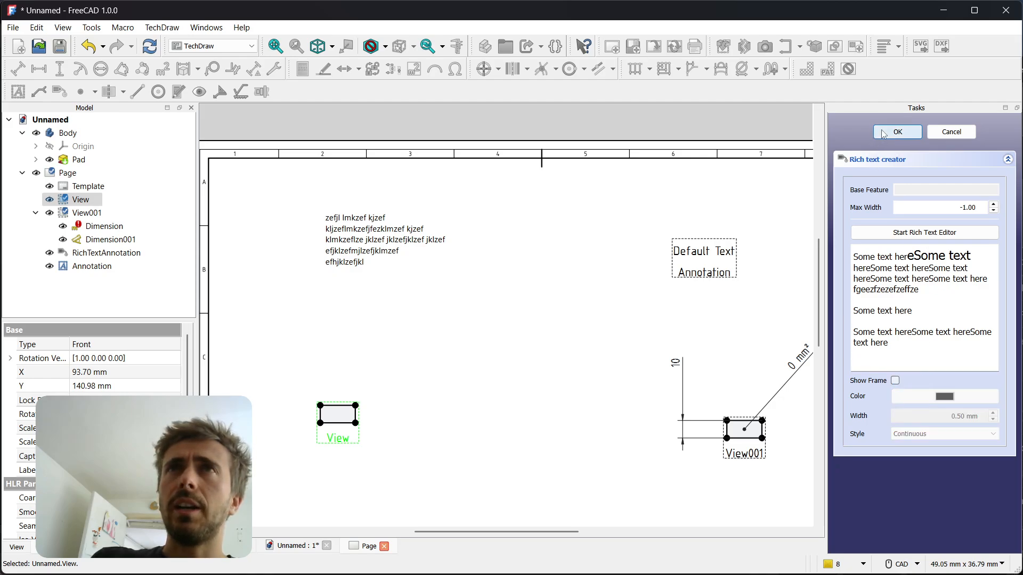
Move the new rich text annotation to about X 207 mm, Y 190 mm and shift the "Default Text" annotation up to make room
mouse_move(425, 383)
mouse_down()
mouse_move(417, 320)
mouse_move(394, 313)
mouse_up()
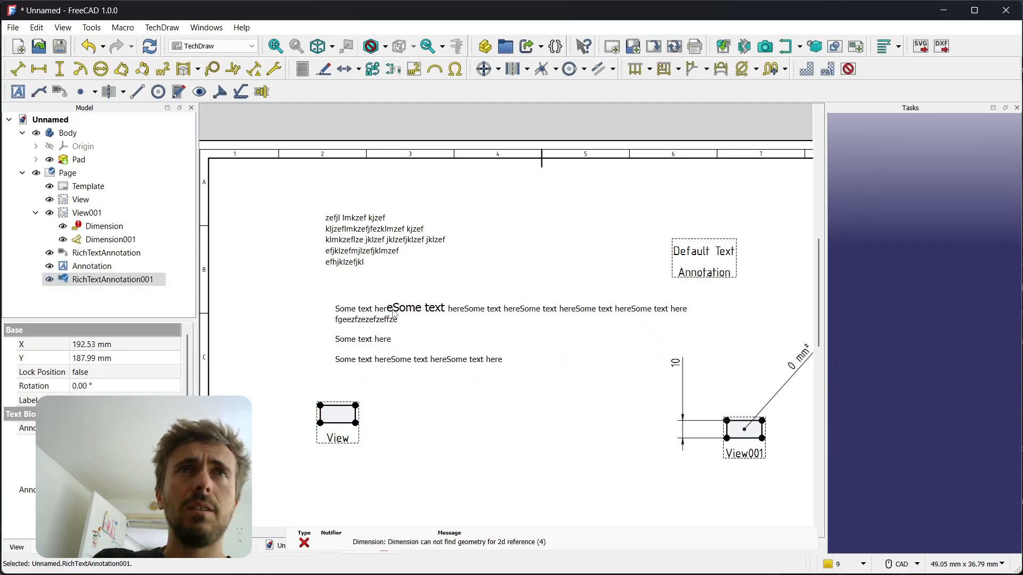
drag(711, 254, 724, 201)
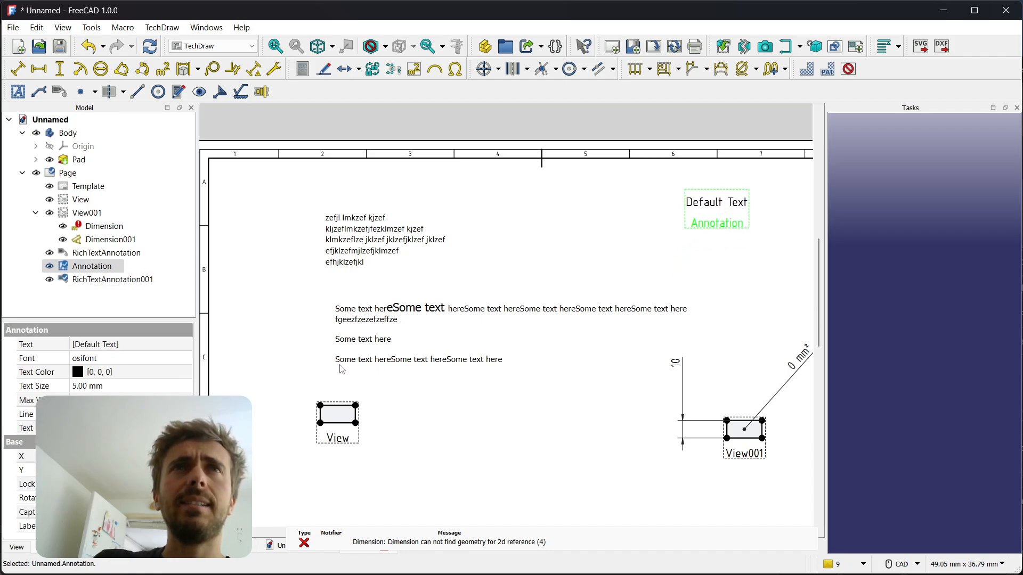
click(694, 312)
drag(697, 316, 717, 324)
mouse_move(620, 315)
mouse_down()
mouse_move(577, 337)
mouse_move(436, 343)
mouse_move(623, 303)
mouse_up()
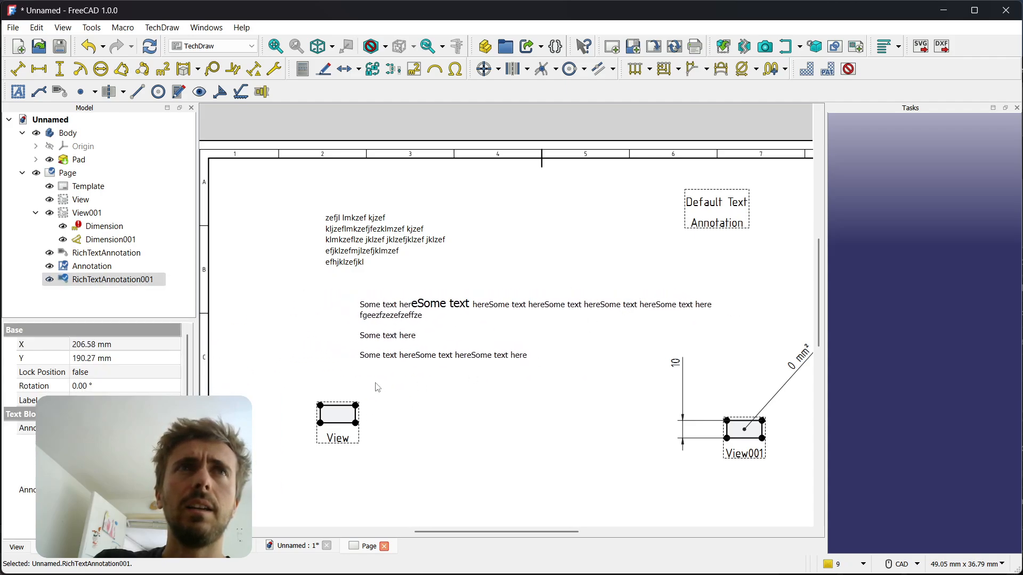
Try maximum widths of 50 and 10 for the new rich text annotation, settle on 100, and move it slightly left
scroll(93, 373, down, 1)
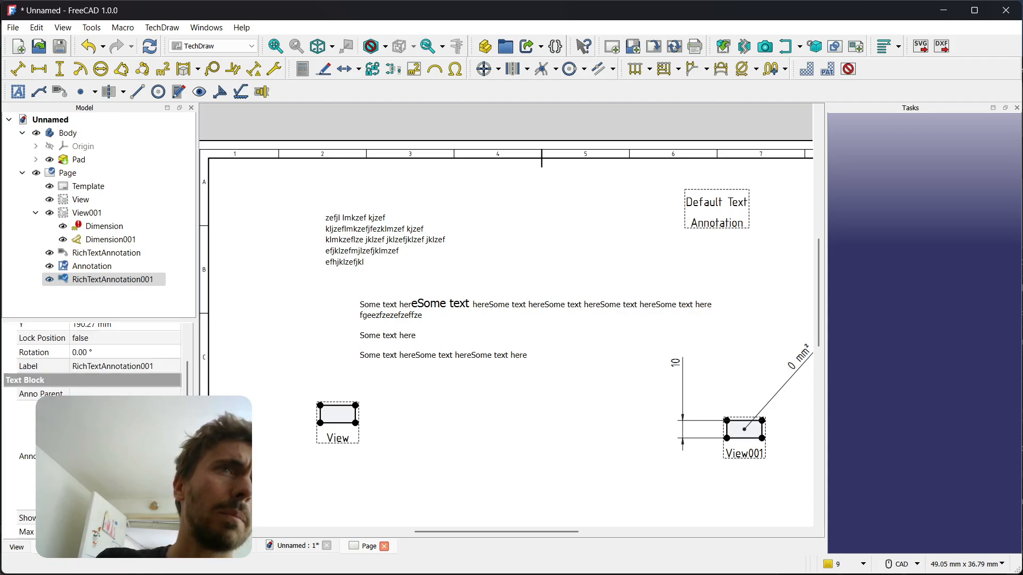
click(107, 532)
text(50)
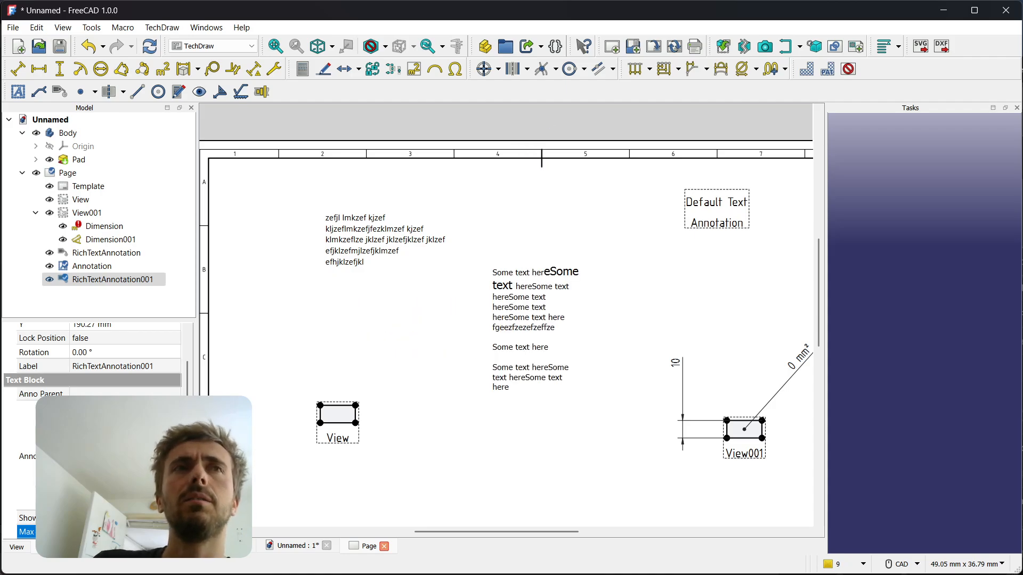
key(BackSpace)
key(BackSpace)
text(10)
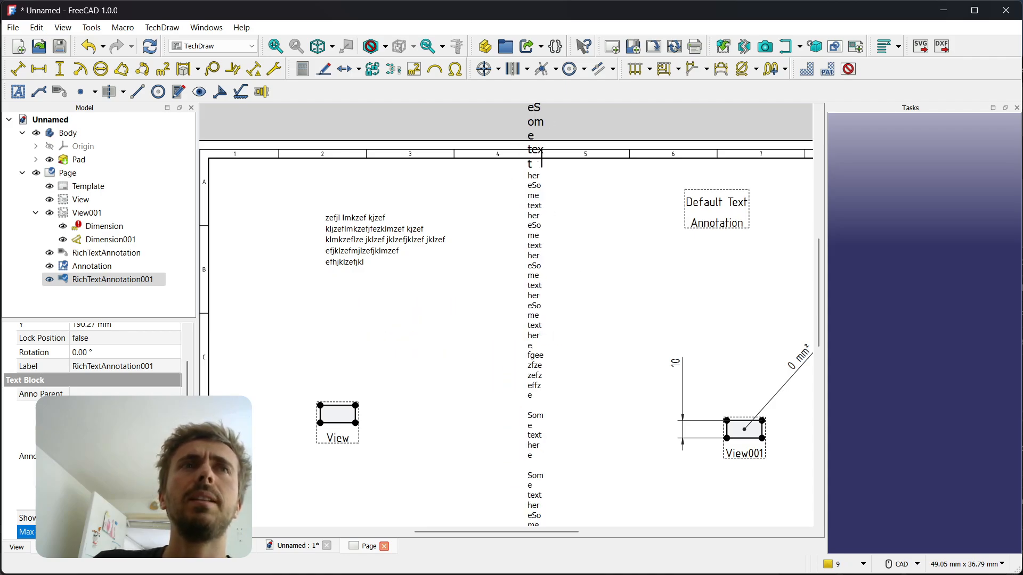
text(0)
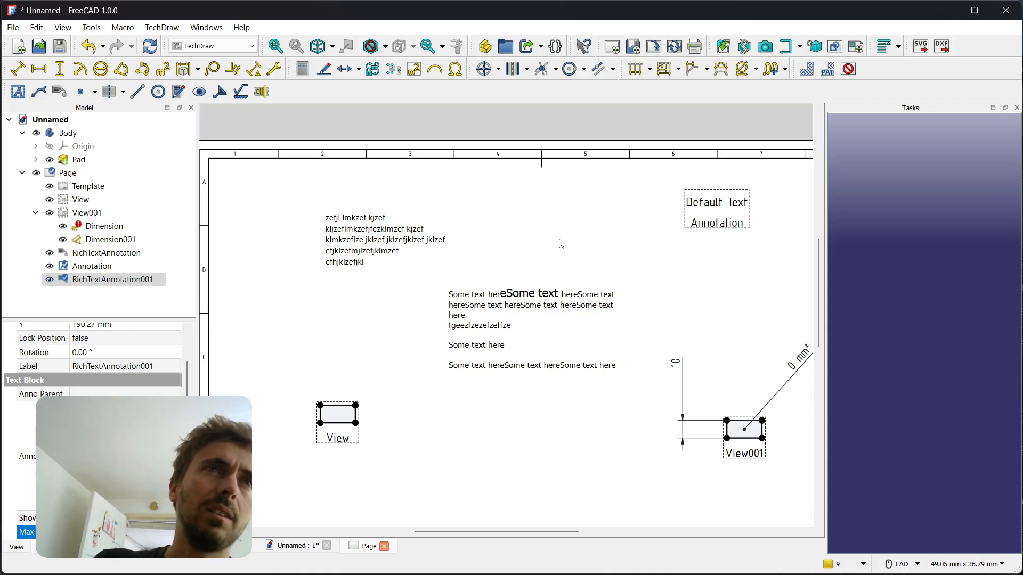
click(503, 306)
drag(533, 300, 508, 297)
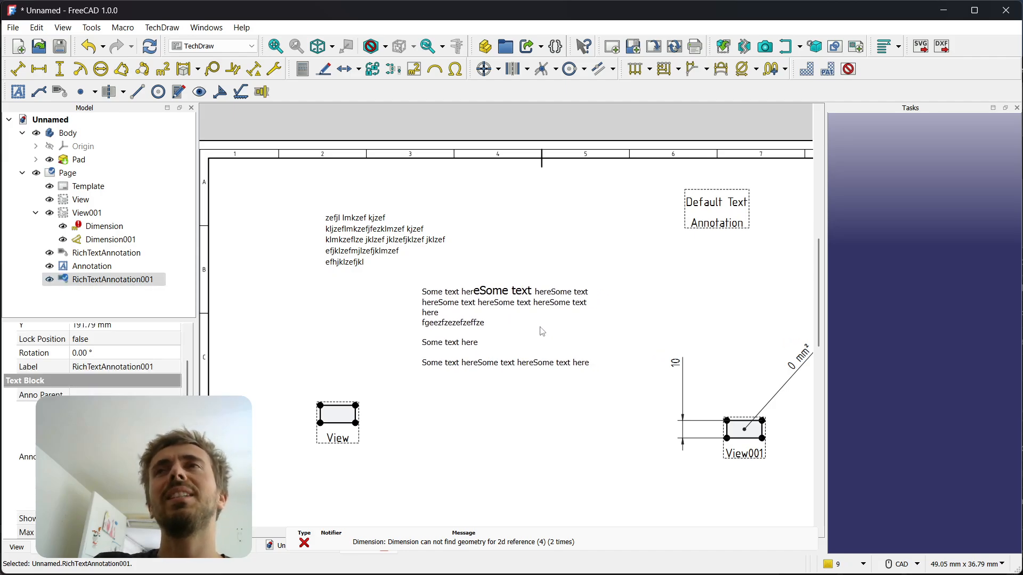
Reopen the new annotation's text in the rich text editor to review it, and close the editor without changes
double_click(504, 311)
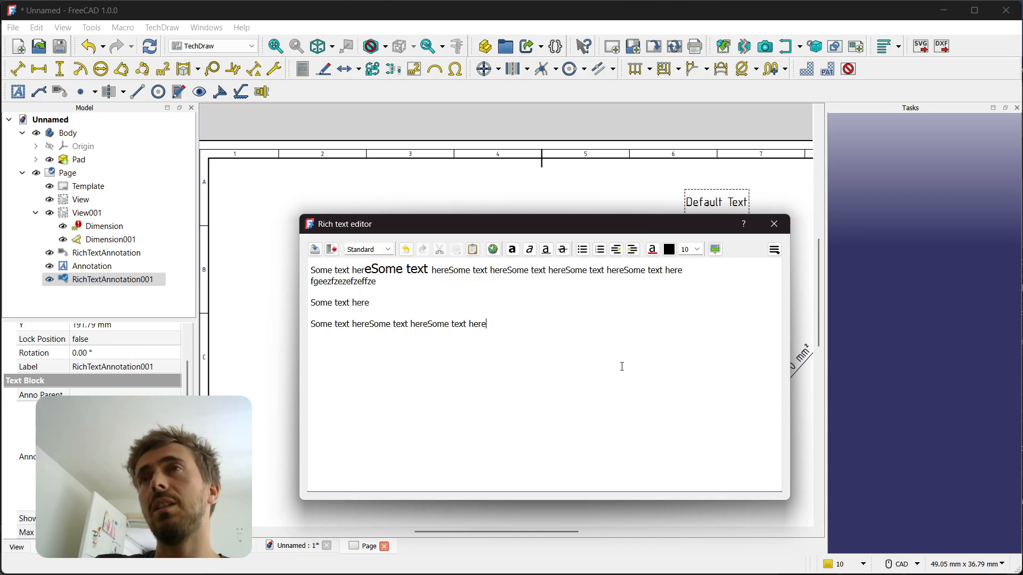
drag(621, 223, 590, 219)
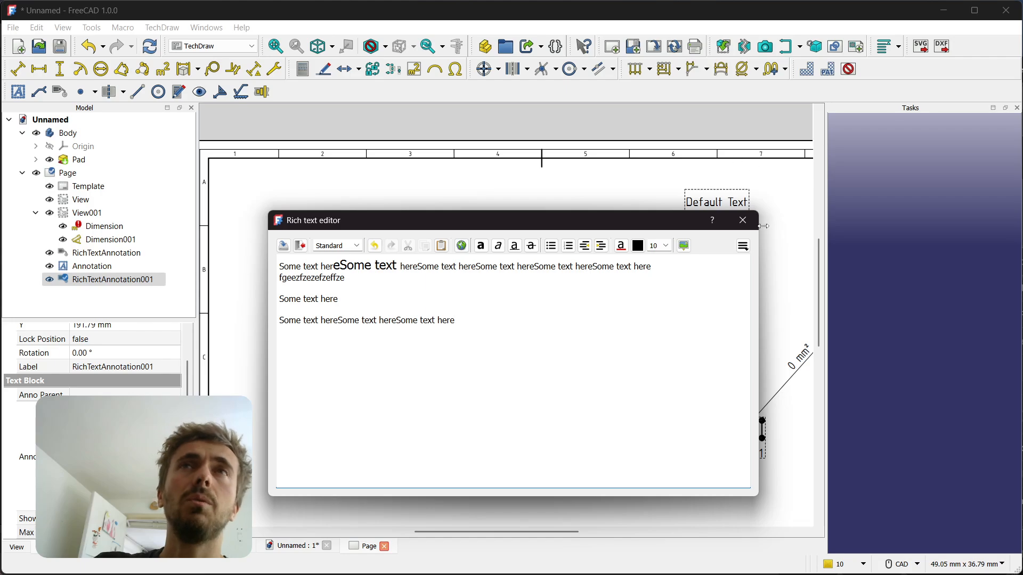
click(742, 220)
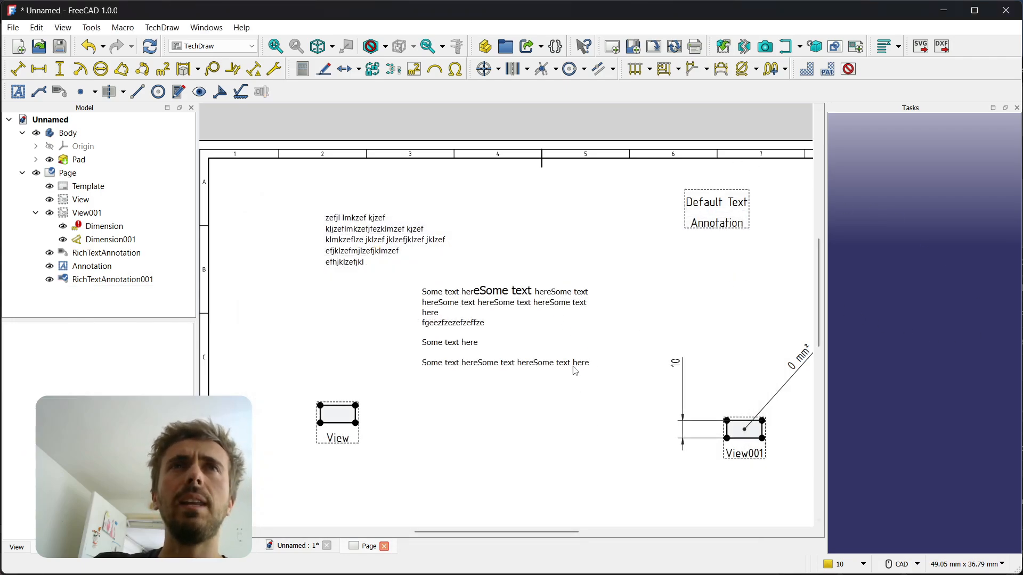
mouse_move(575, 370)
mouse_down()
mouse_move(620, 297)
mouse_move(617, 261)
mouse_up()
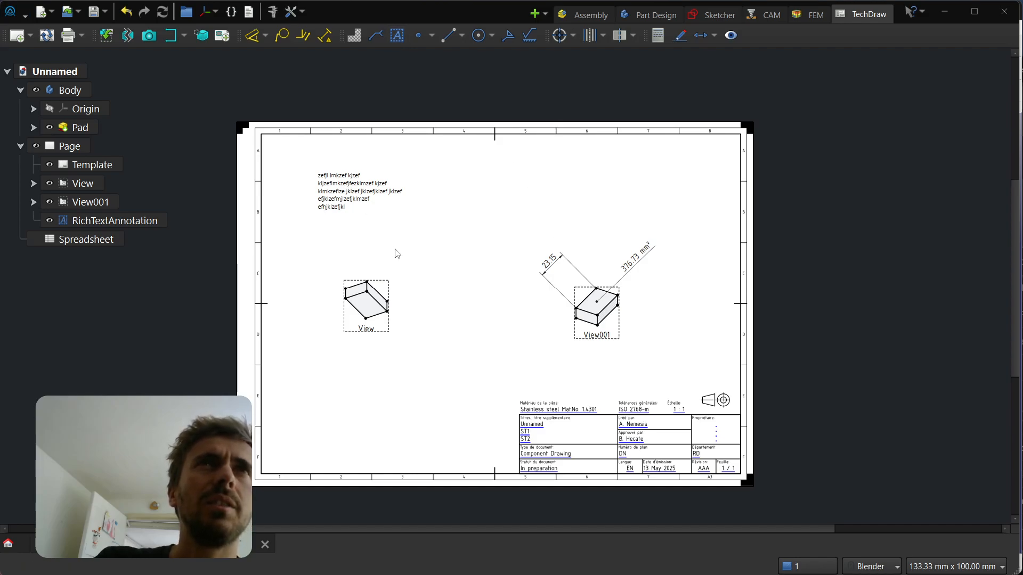
In the dark-themed FreeCAD window, move the rich text annotation slightly down and to the right on the page
scroll(339, 237, up, 7)
scroll(410, 321, down, 6)
scroll(310, 168, up, 1)
scroll(310, 168, up, 3)
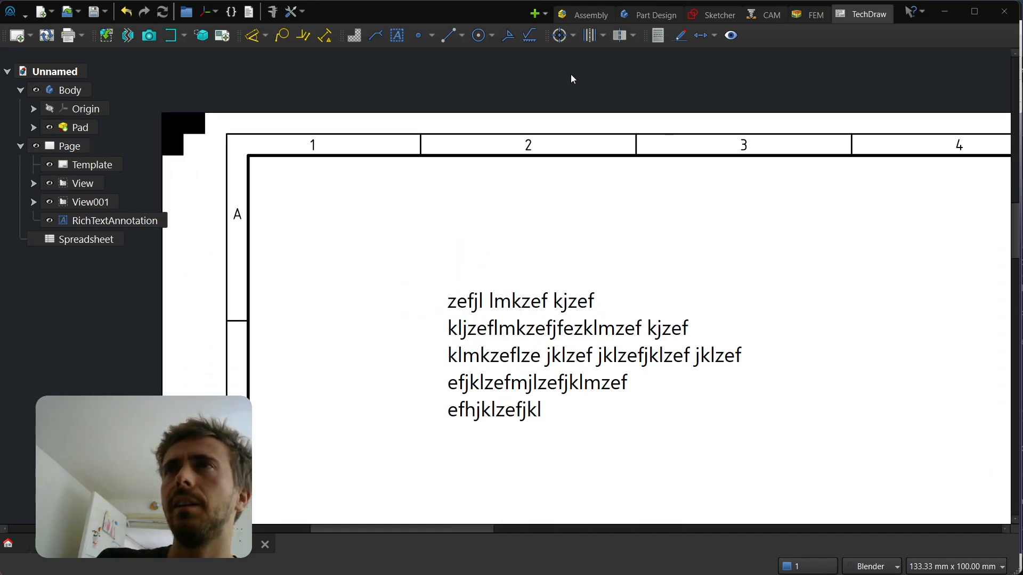
scroll(571, 77, down, 1)
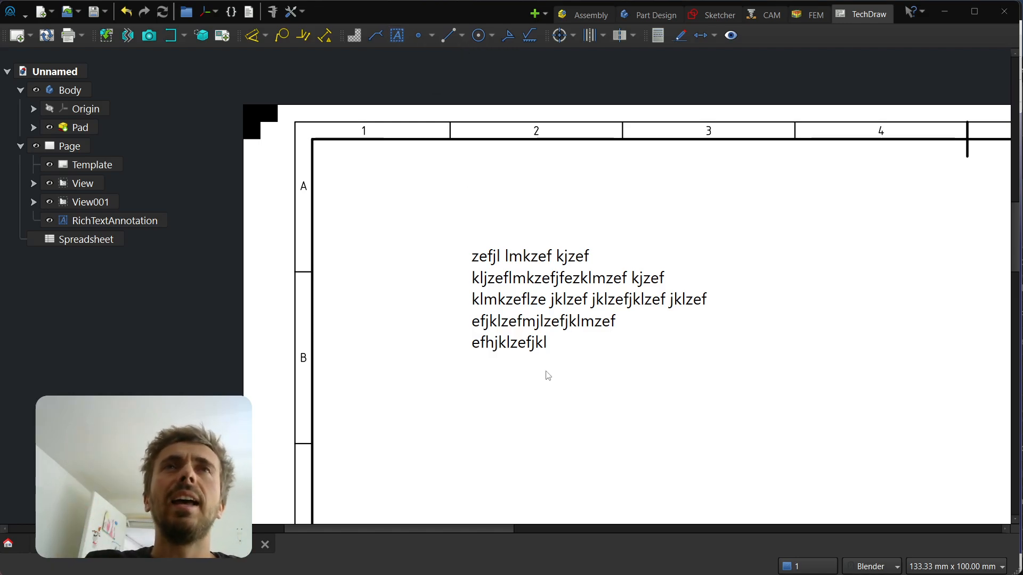
drag(544, 344, 550, 354)
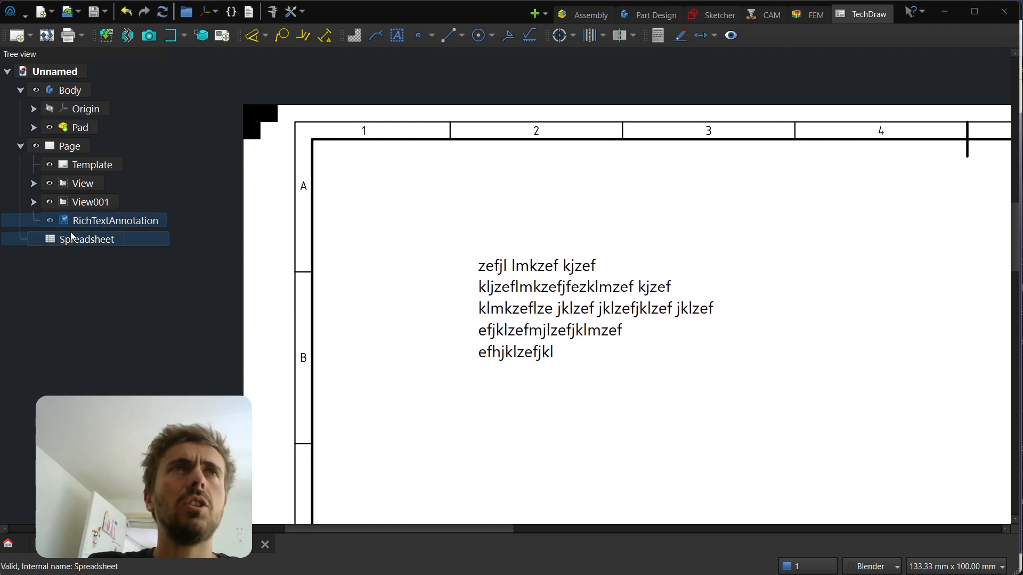
click(644, 405)
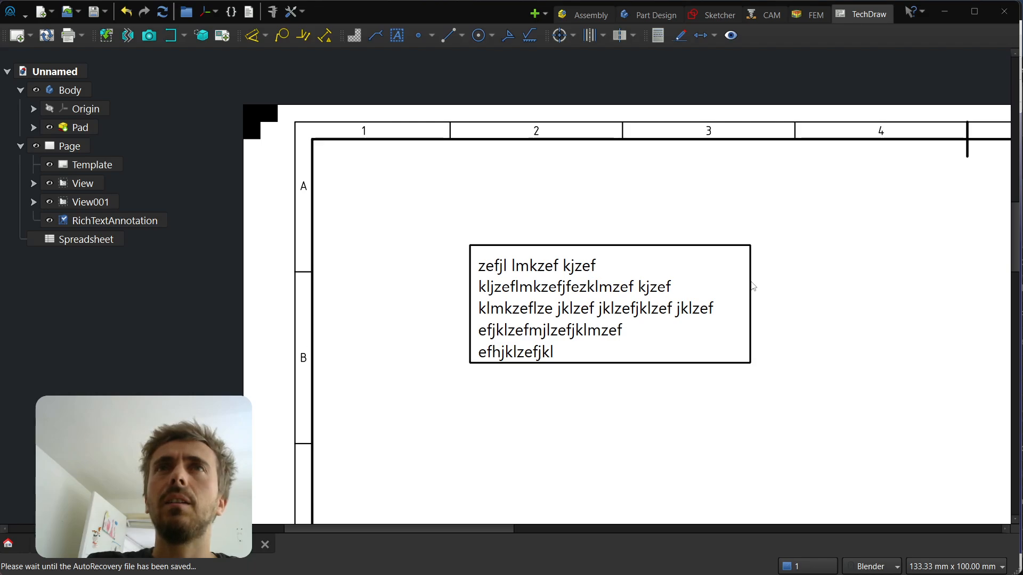
Widen the rich text annotation to about 181 mm by stretching its right and left borders on the page
mouse_move(752, 286)
mouse_down()
mouse_move(705, 297)
mouse_move(589, 294)
mouse_move(941, 298)
mouse_move(957, 342)
mouse_up()
click(508, 319)
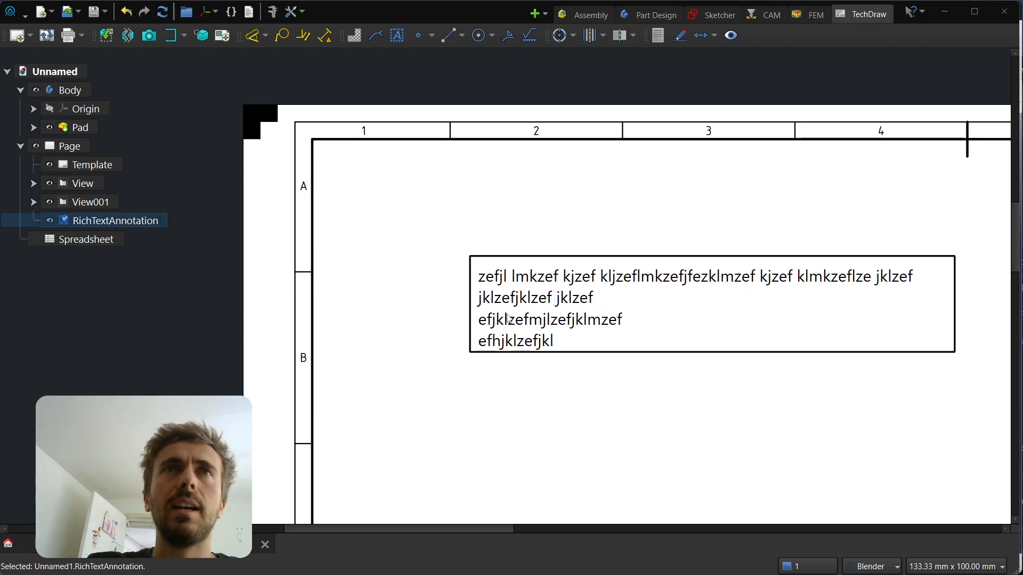
click(437, 320)
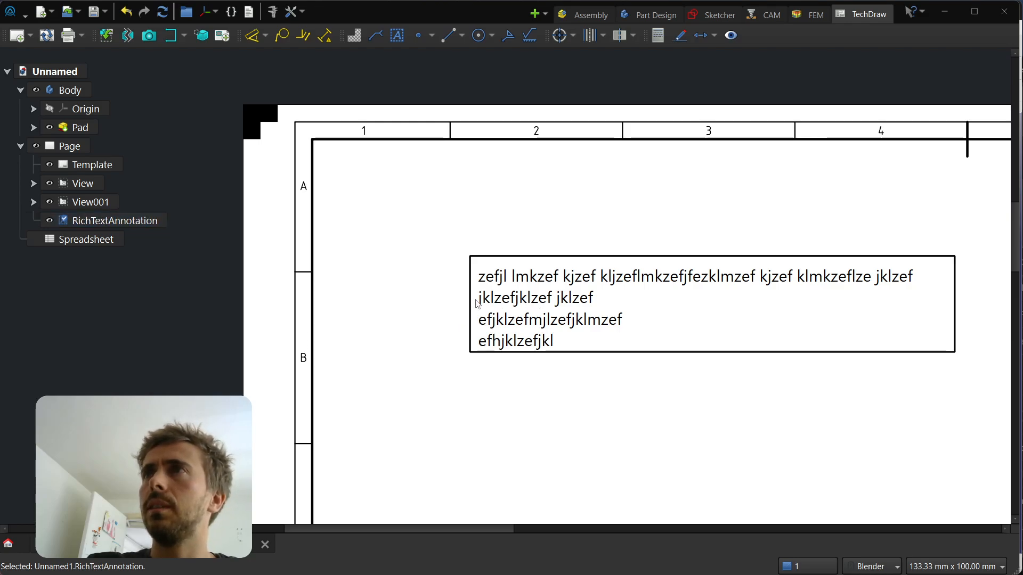
drag(476, 302, 442, 304)
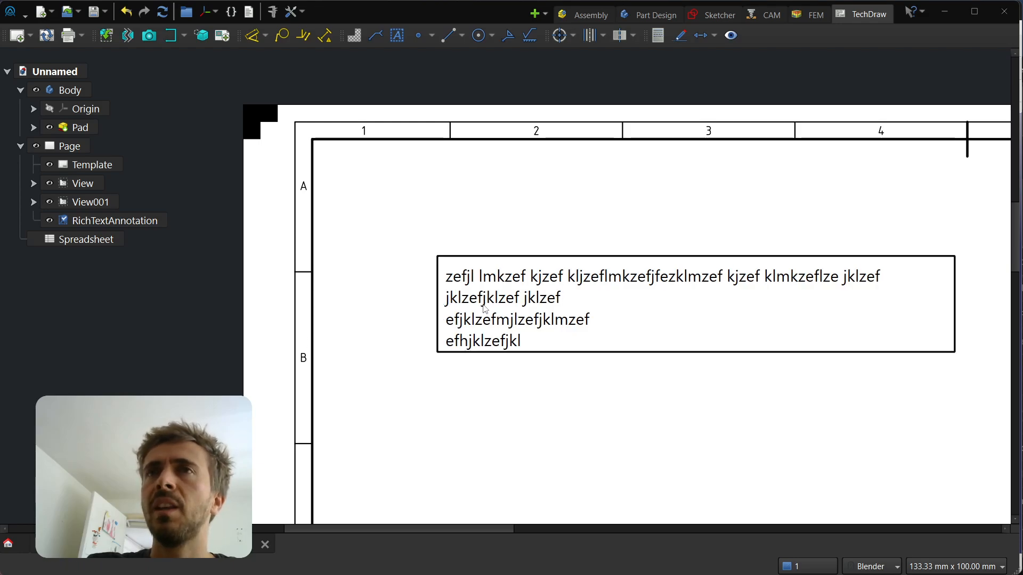
scroll(438, 237, down, 3)
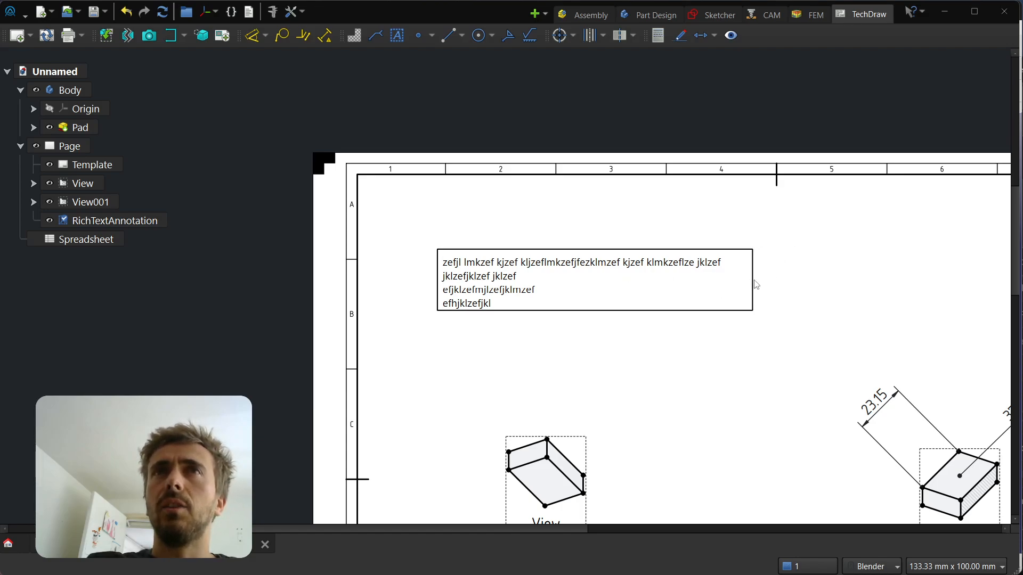
mouse_move(756, 285)
mouse_down()
mouse_move(435, 275)
mouse_move(541, 277)
mouse_move(805, 224)
mouse_move(840, 274)
mouse_up()
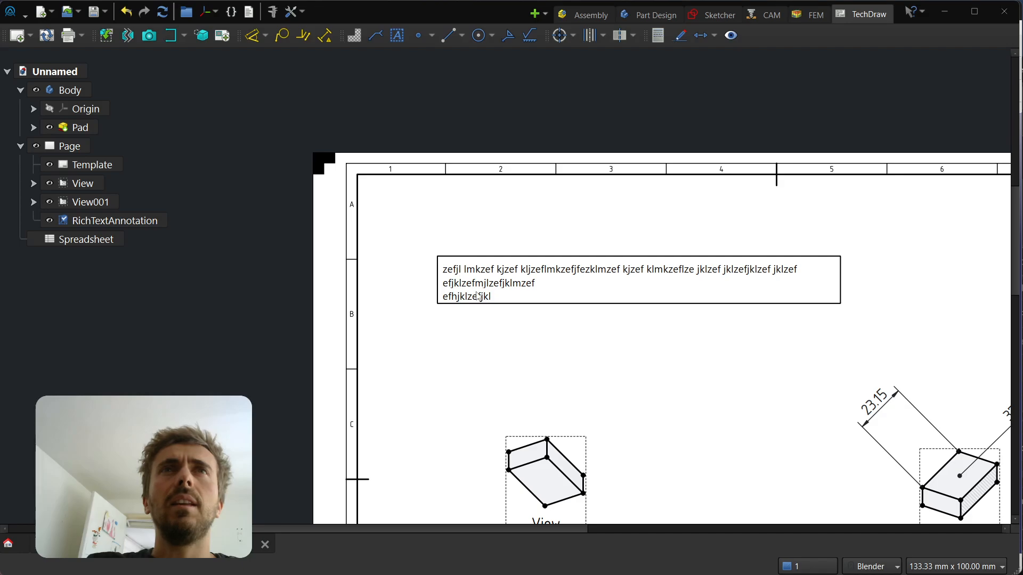
Open the rich text annotation for editing to examine its text, width and frame options, and cancel without changes
double_click(571, 282)
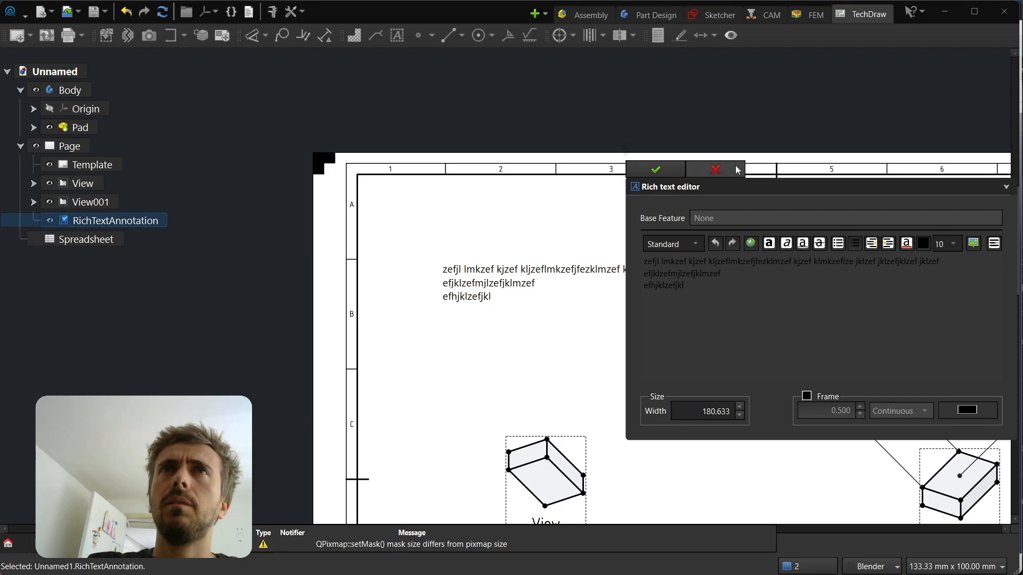
drag(679, 274, 601, 240)
click(717, 299)
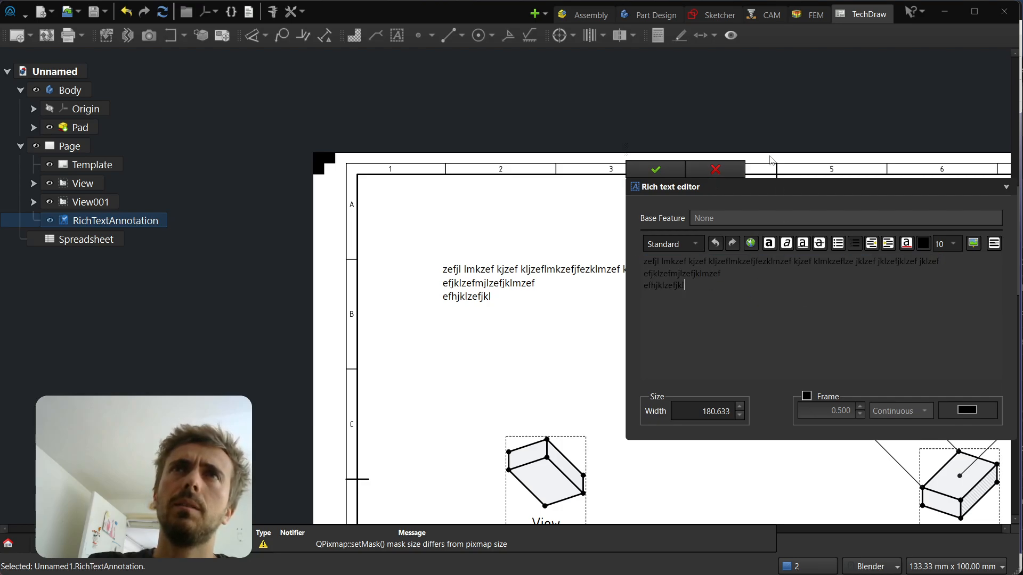
click(713, 172)
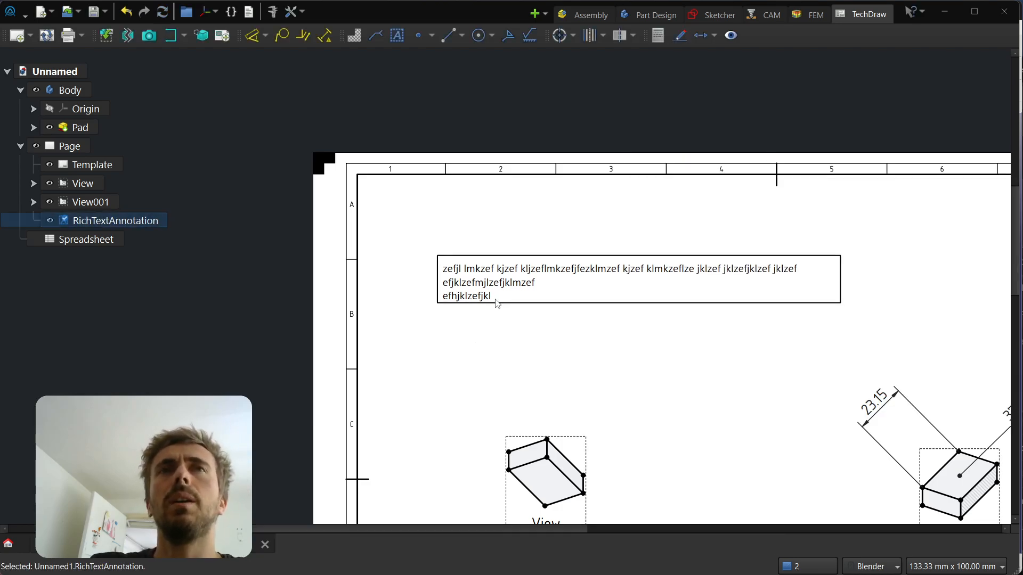
Delete the existing rich text annotation and start a new one with the text "Some tesxt"
key(Delete)
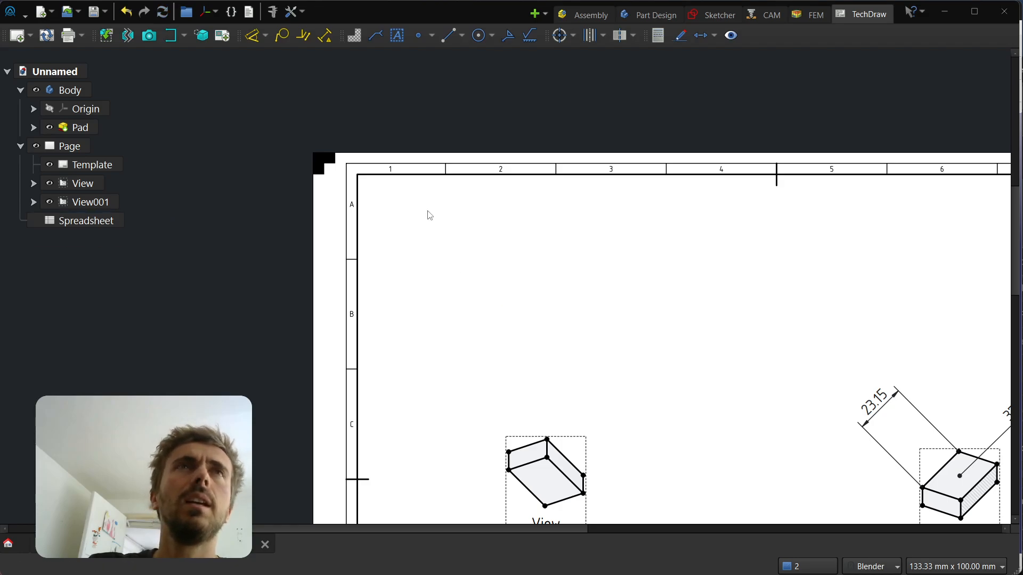
click(397, 34)
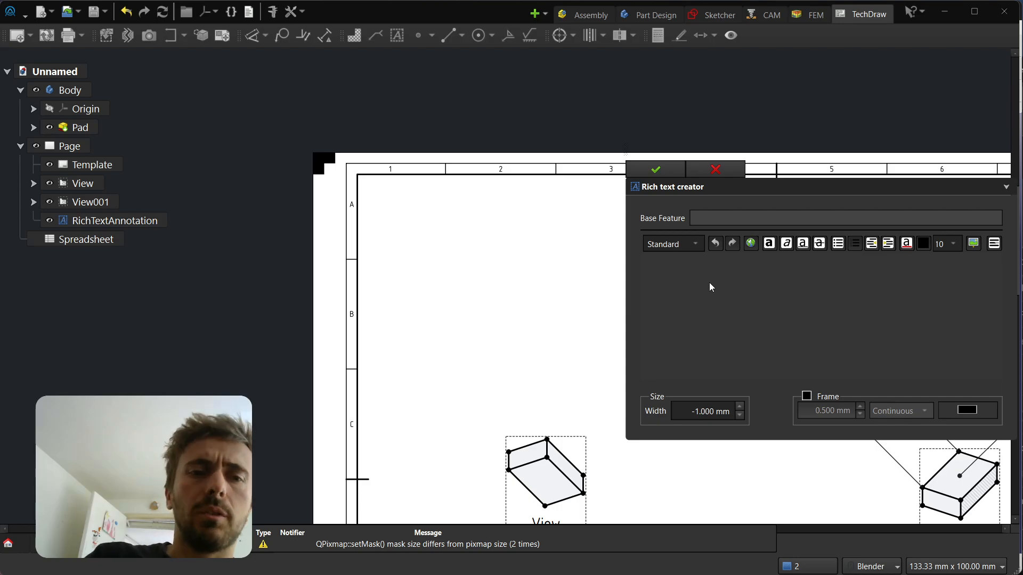
text(Some test)
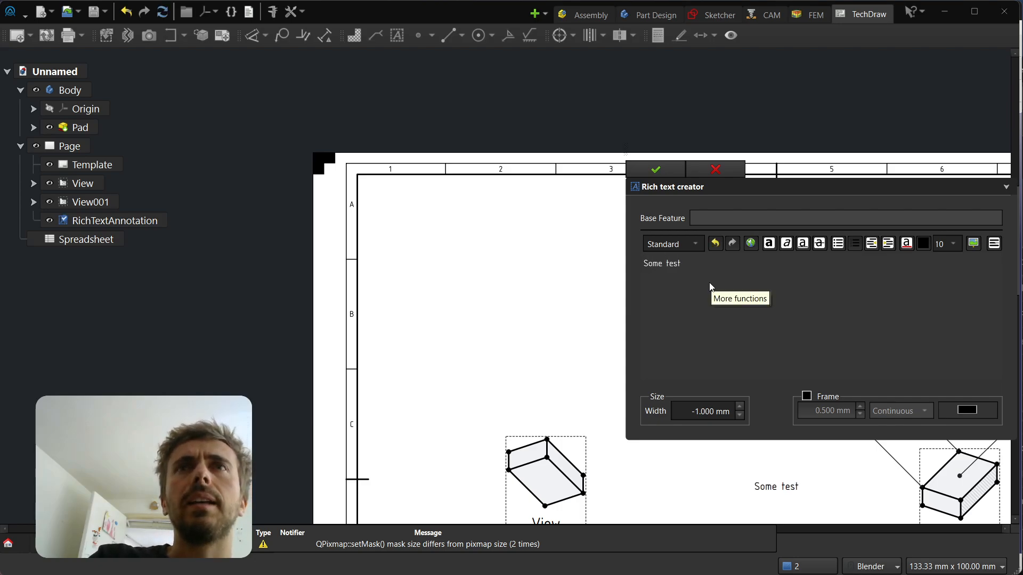
key(BackSpace)
text(xt)
scroll(421, 233, down, 5)
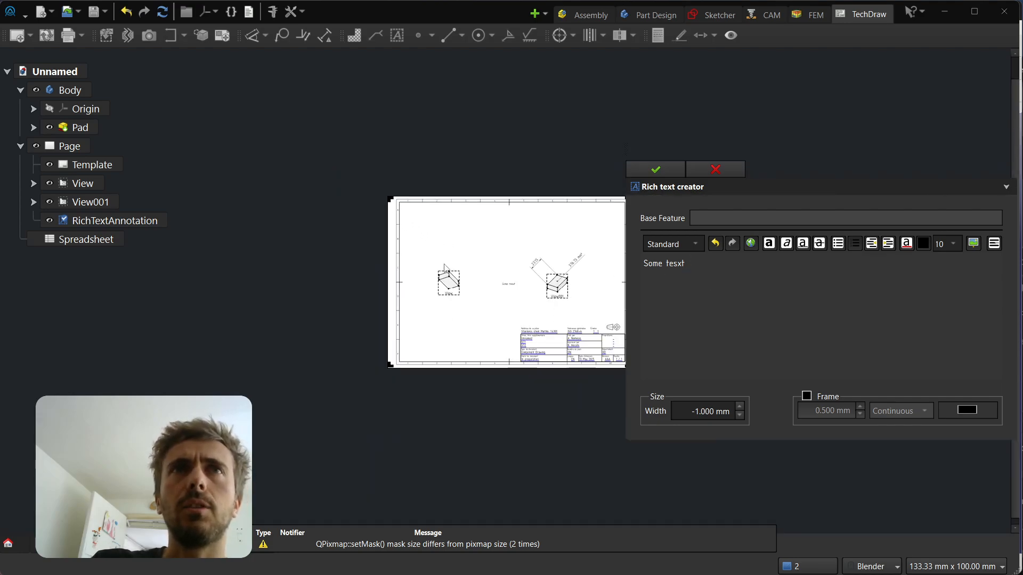
scroll(469, 245, up, 6)
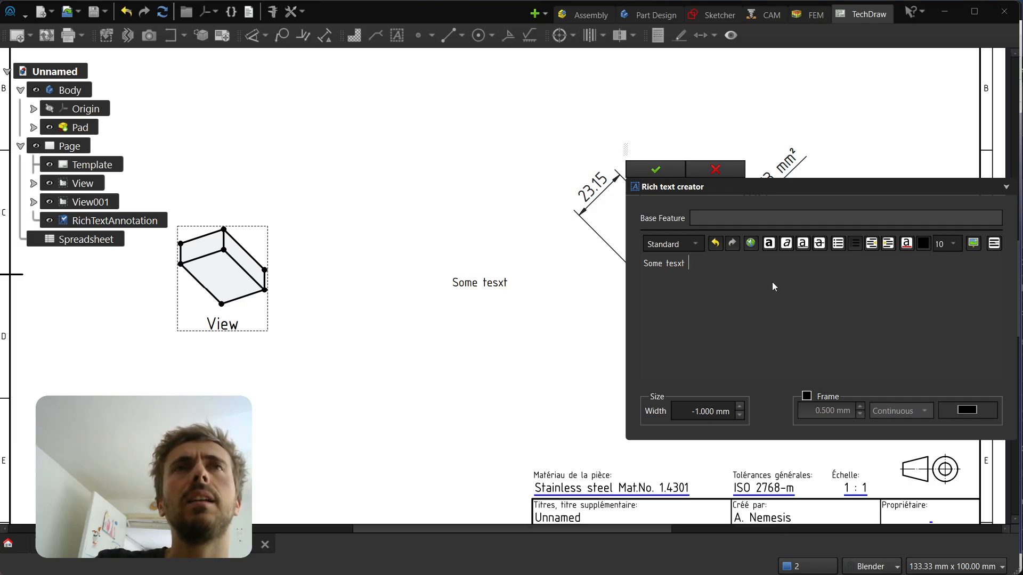
Extend the first line with "sdfjklzefjklmzefjklzefjklm k" and add the lines "zefhjklazefzefhjklzefhjkl" and "zefhjklzefjhjk"
text(sdfjklzefjklmzefjklzefjklm k)
key(Return)
text(zefhjklazef)
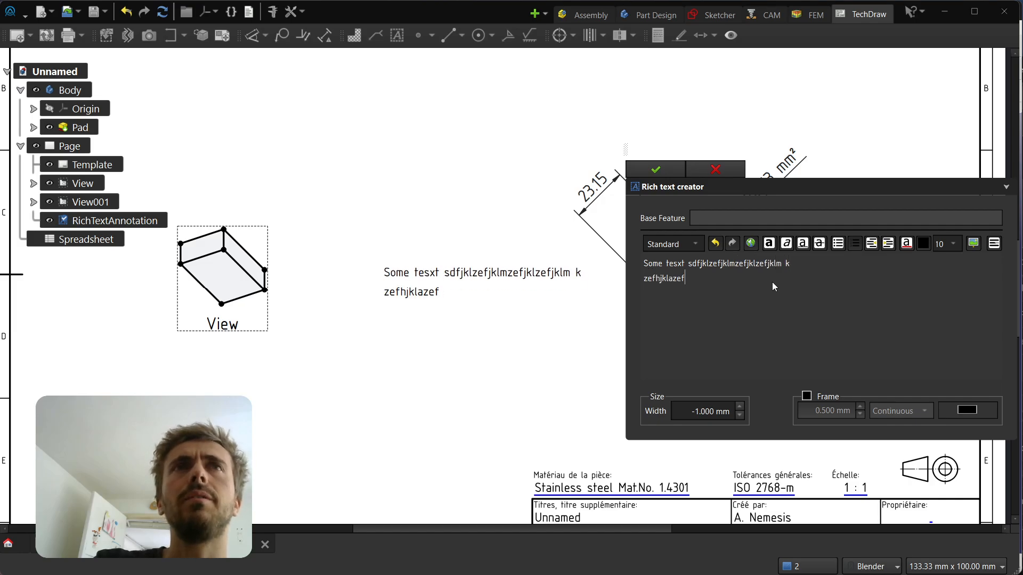
text(zefhjklzefhjkl)
key(Return)
text(zefhjklzefjhjk)
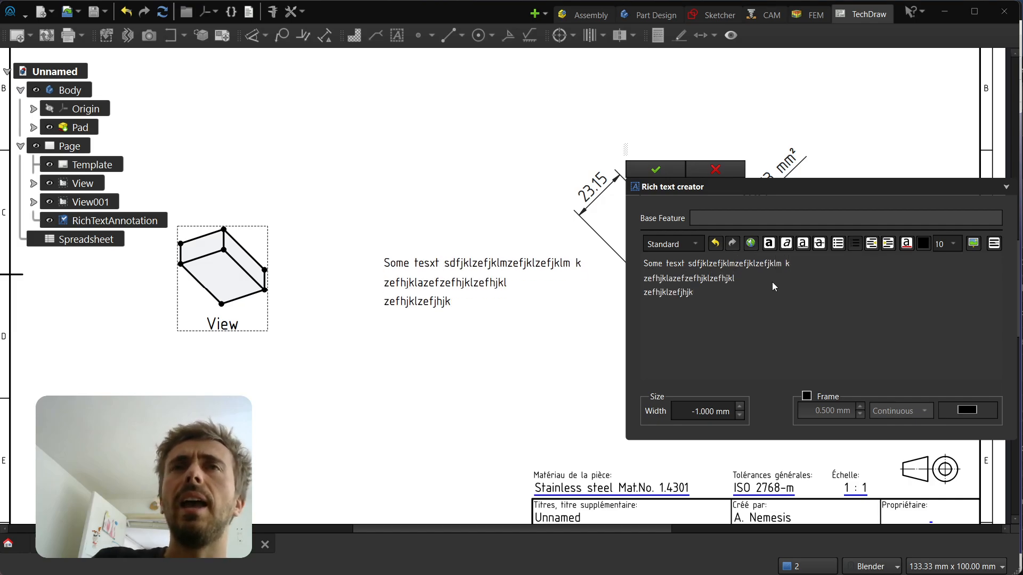
Stretch the right border of the new rich text annotation to a width of about 96 mm
click(532, 278)
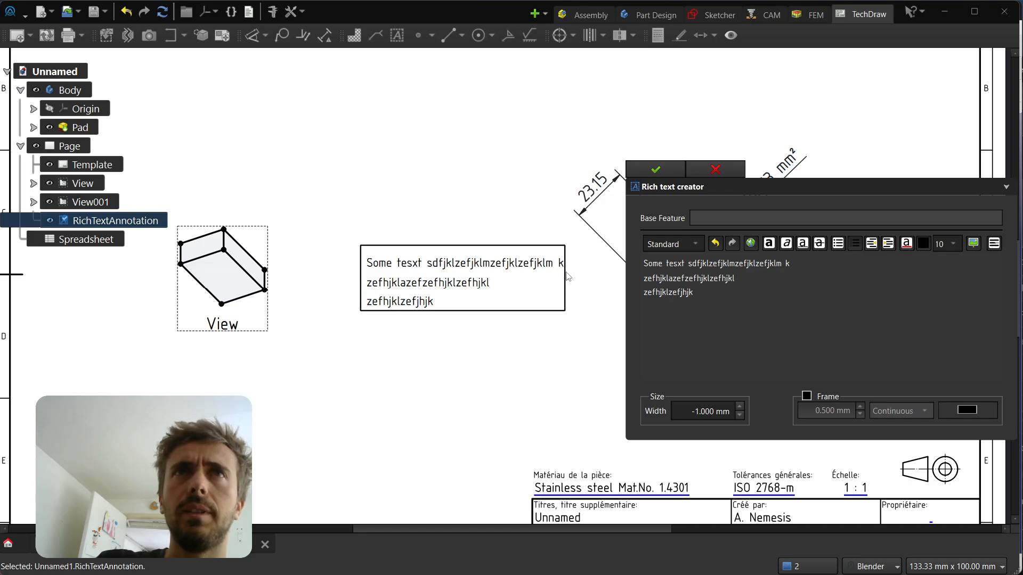
drag(566, 272, 612, 275)
click(708, 416)
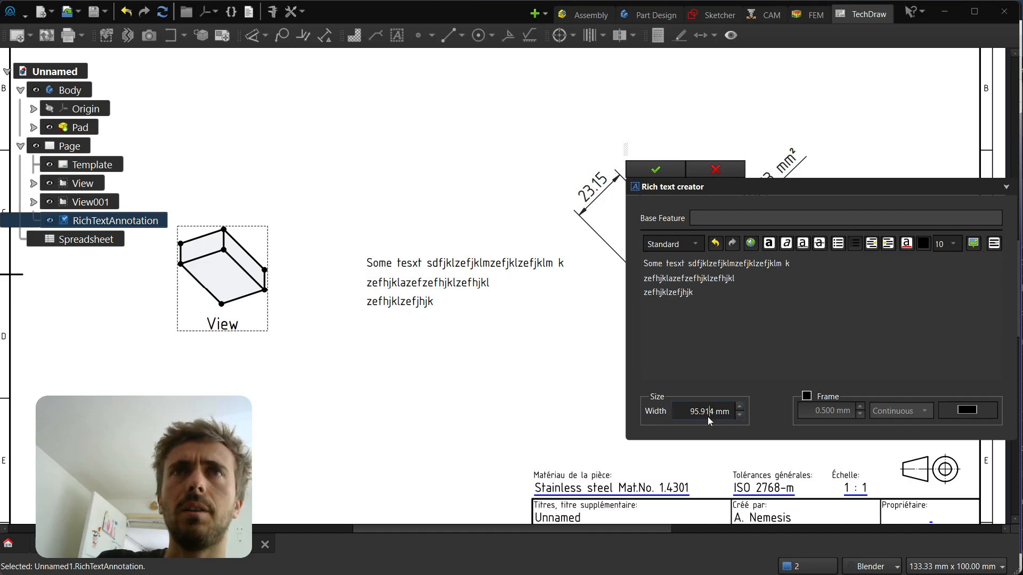
Reduce the rich text annotation's width to 64.914 mm
scroll(694, 418, down, 20)
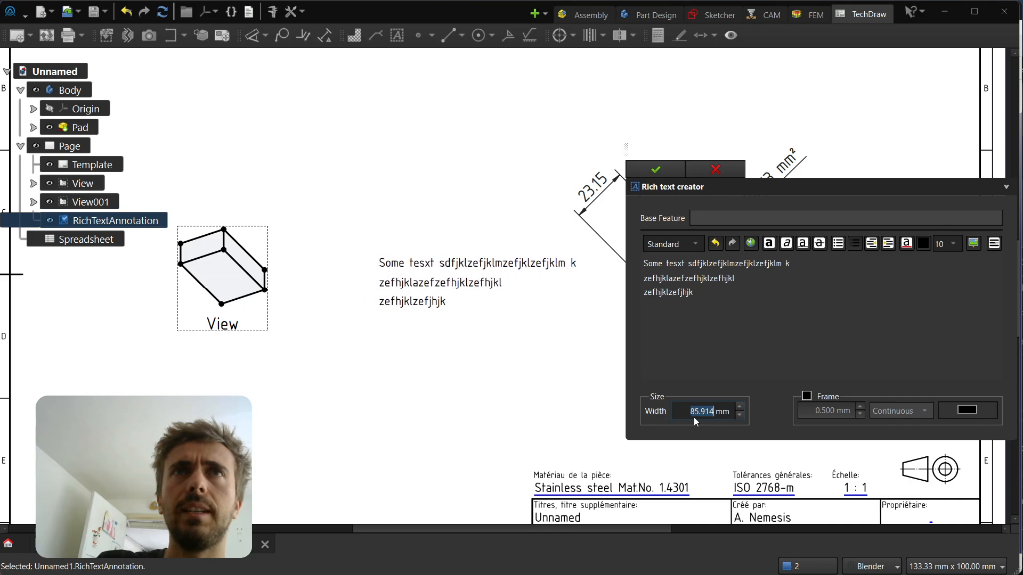
scroll(693, 417, down, 13)
scroll(700, 413, up, 8)
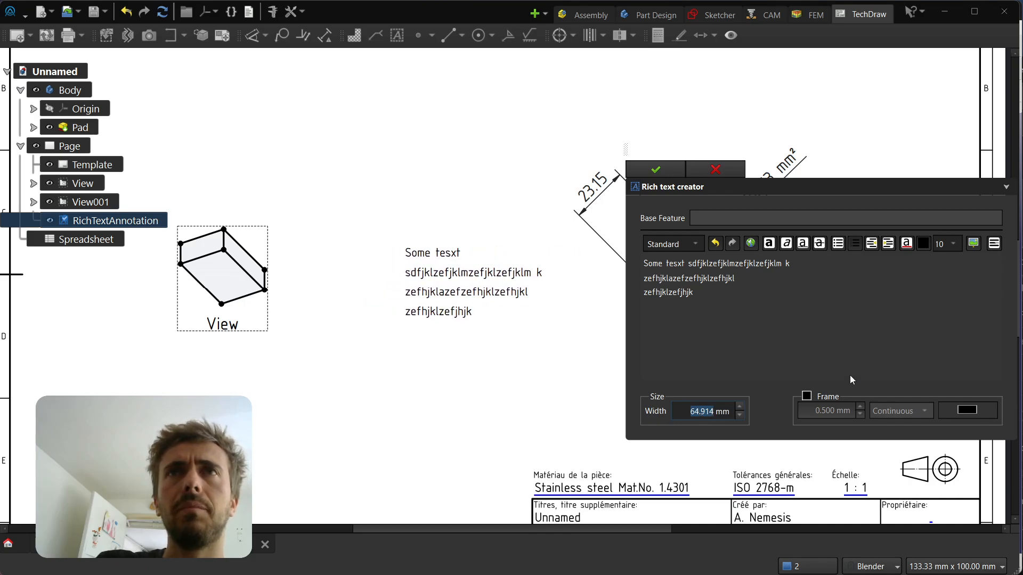
Enable the frame around the rich text annotation and set its line style to Dash
click(806, 397)
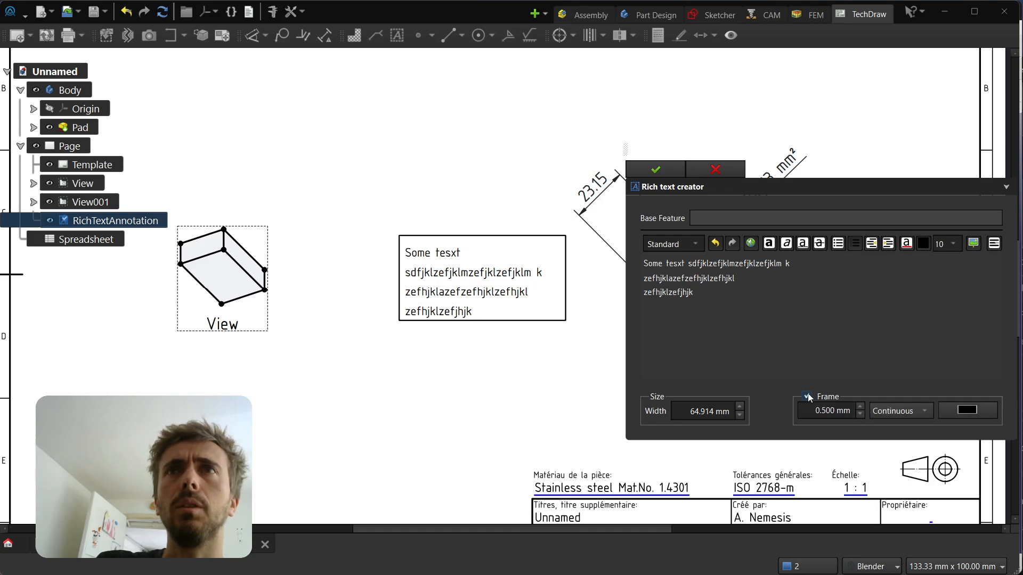
click(888, 415)
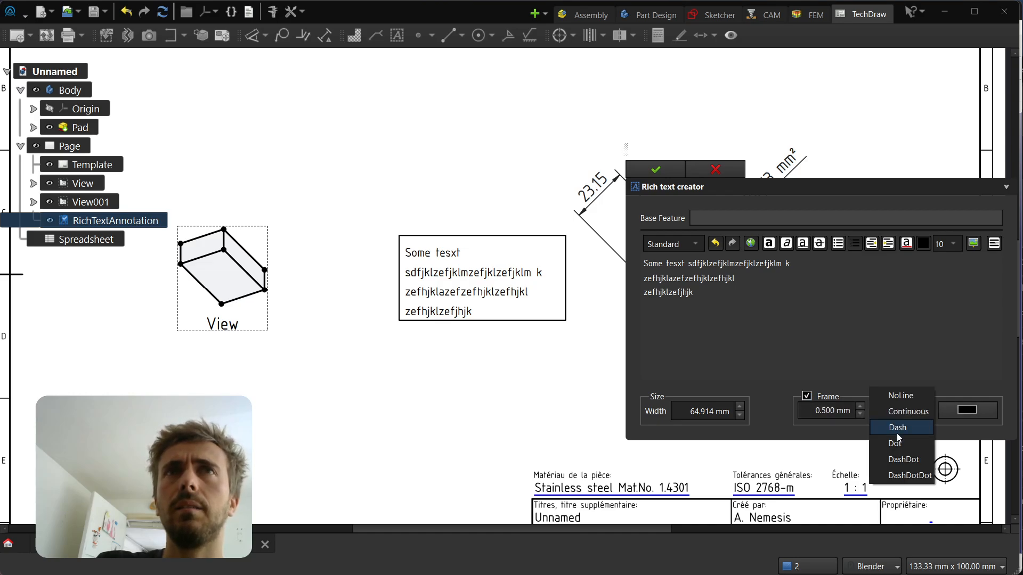
click(896, 429)
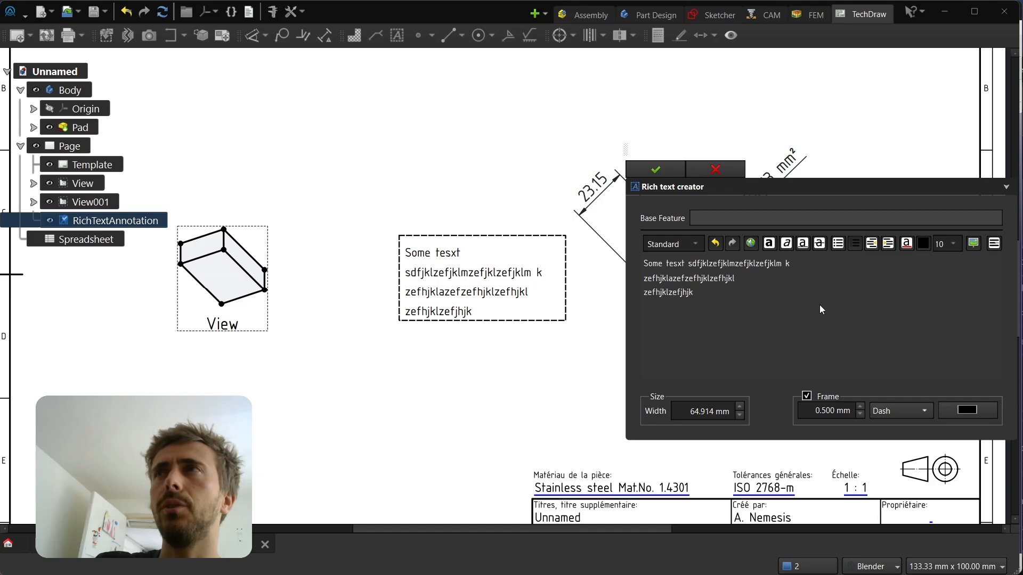
Make the last line "zefhjklzefjhjk" and the "fhjklazefzefhjklzefh" part of the line above it bold
click(768, 247)
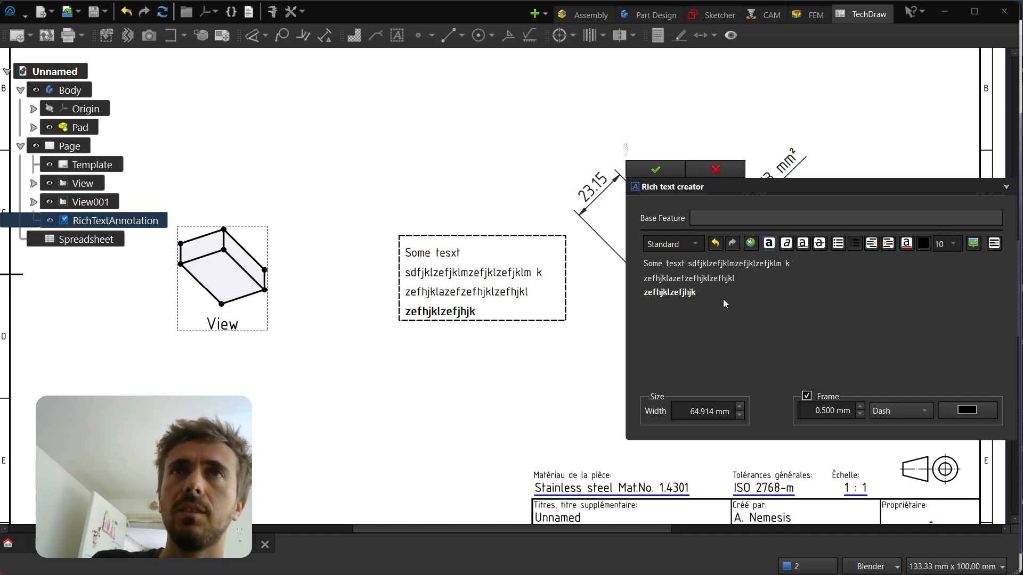
drag(644, 278, 727, 278)
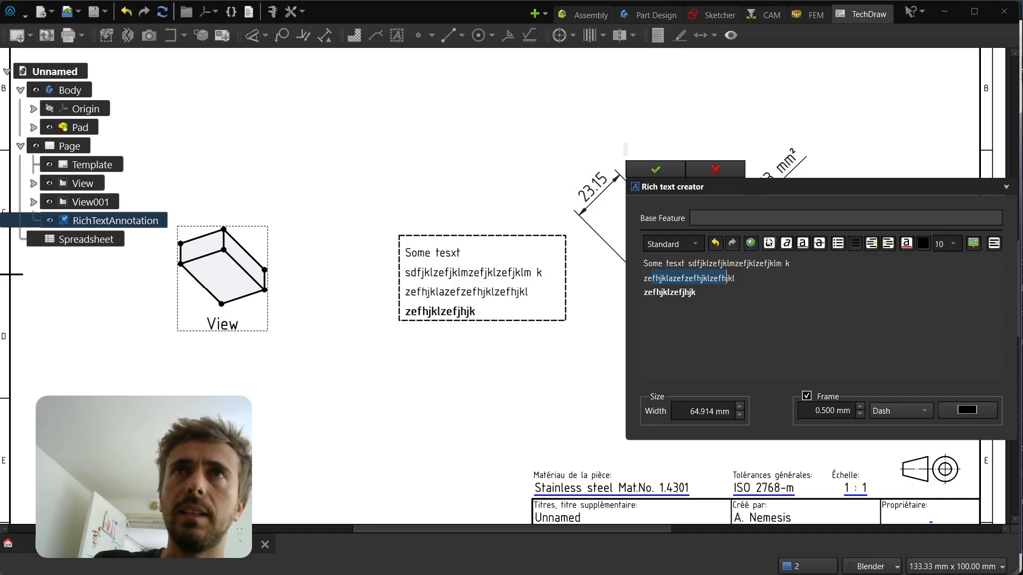
click(769, 243)
click(762, 354)
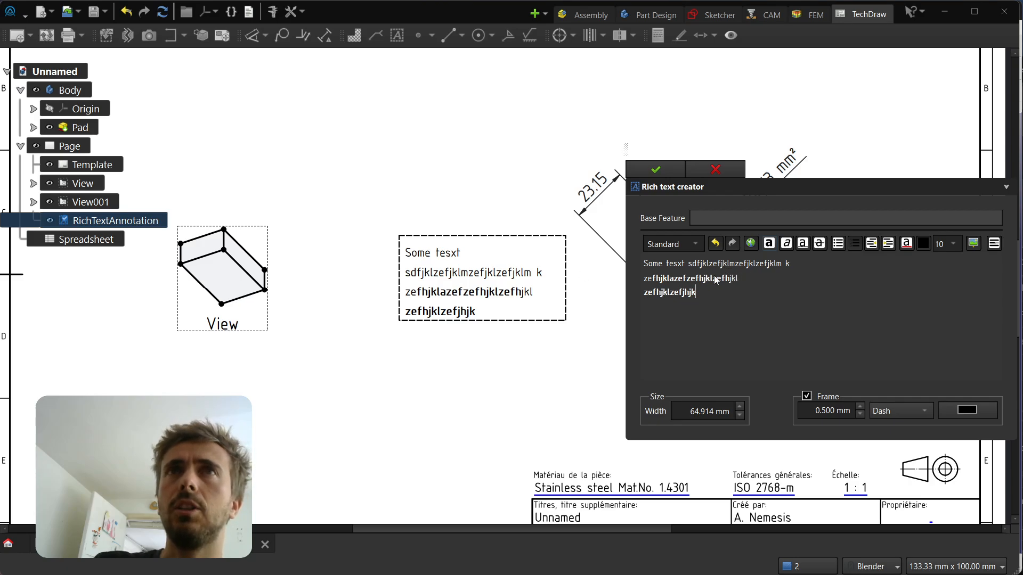
Set the font size of "zefzefhjkl" in the middle of the partly bold line to 12
drag(716, 278, 675, 278)
click(947, 243)
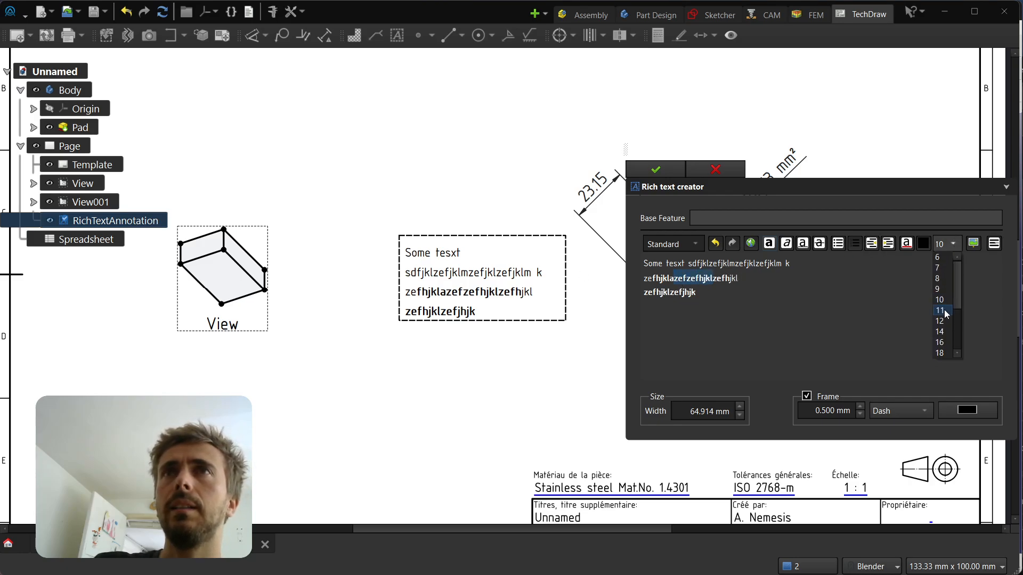
click(940, 321)
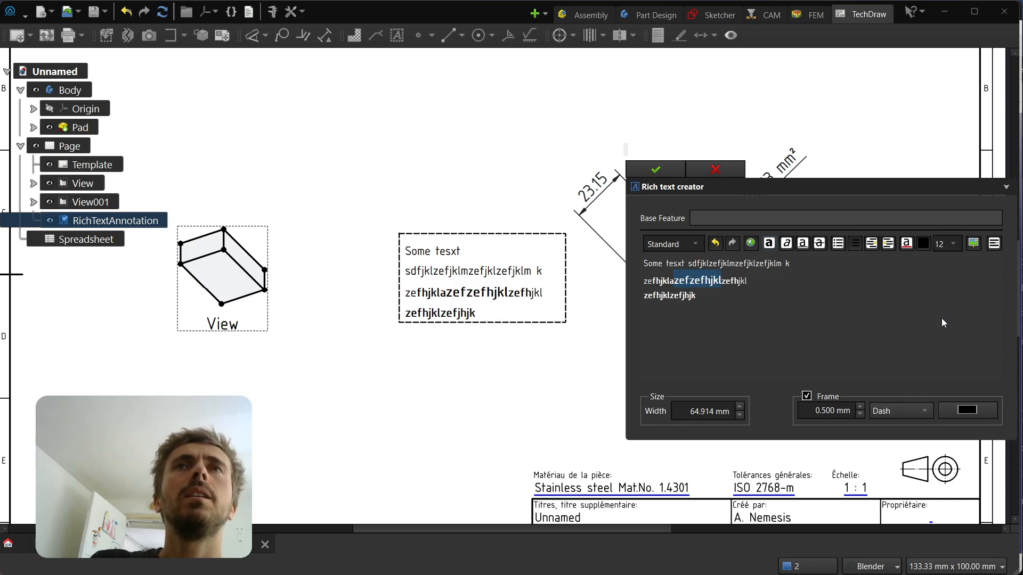
click(942, 319)
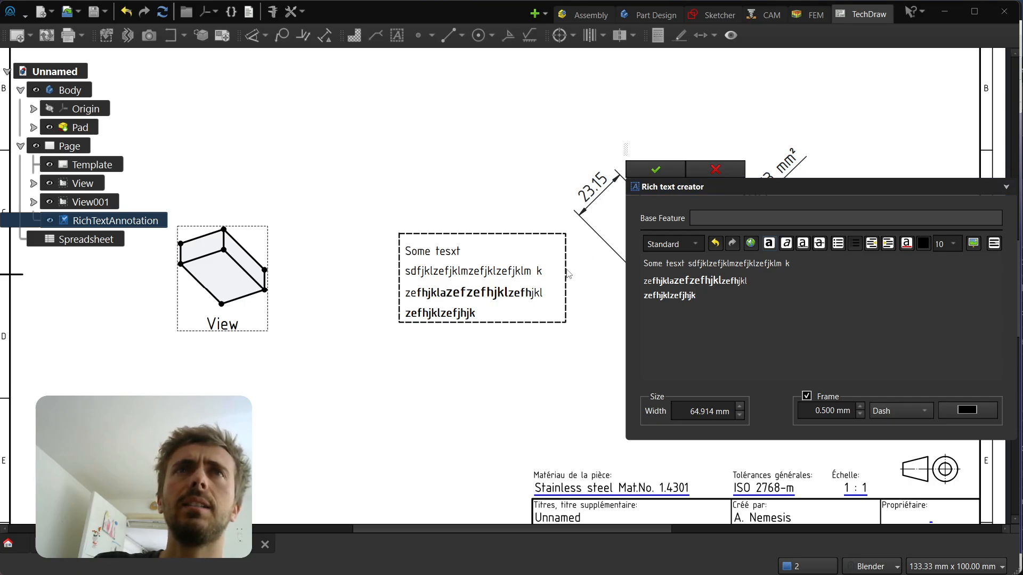
Narrow the framed annotation to about 60 mm by its right border and move it higher on the page
drag(566, 269, 551, 276)
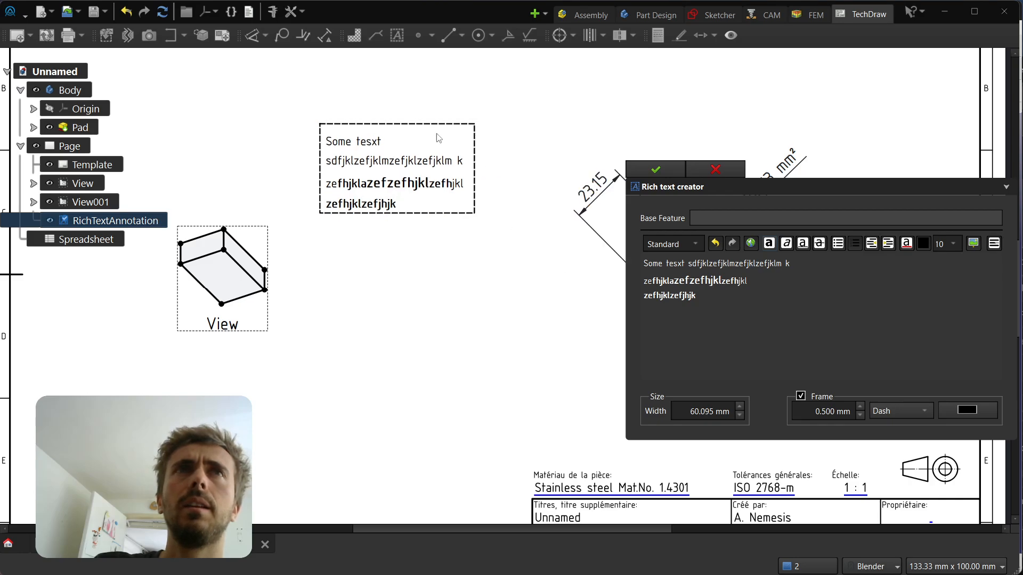
Turn off the annotation's frame and accept the rich text edits
click(800, 396)
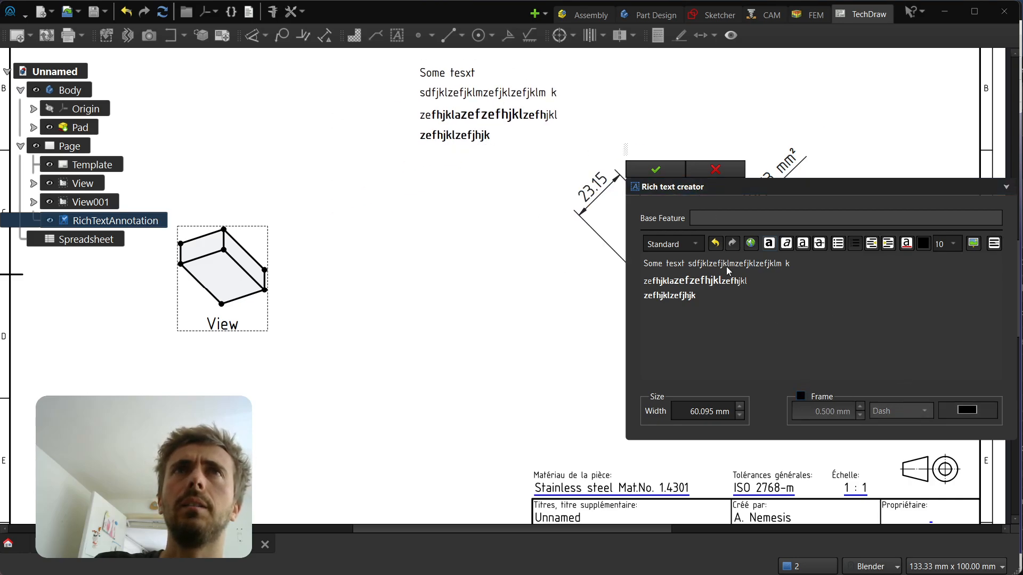
click(655, 170)
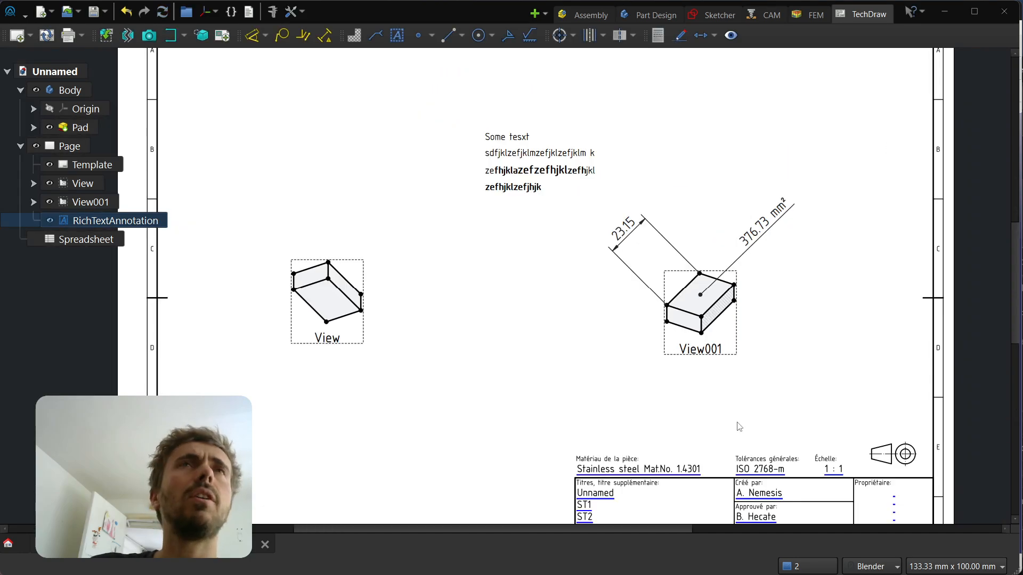